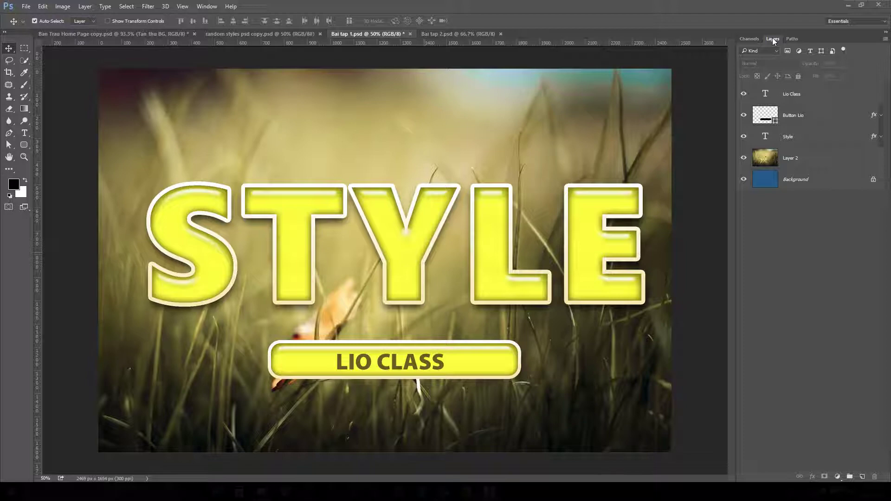
# - Hide the Lio Class, Button Lio and Style layers so only the grass photo background shows
pyautogui.click(744, 95)
pyautogui.click(745, 115)
pyautogui.click(744, 137)
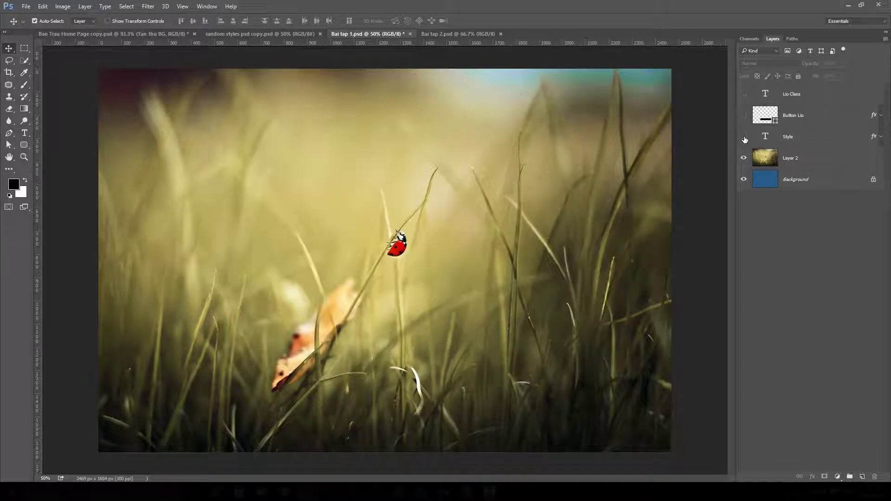
pyautogui.click(745, 136)
pyautogui.click(744, 115)
pyautogui.click(744, 115)
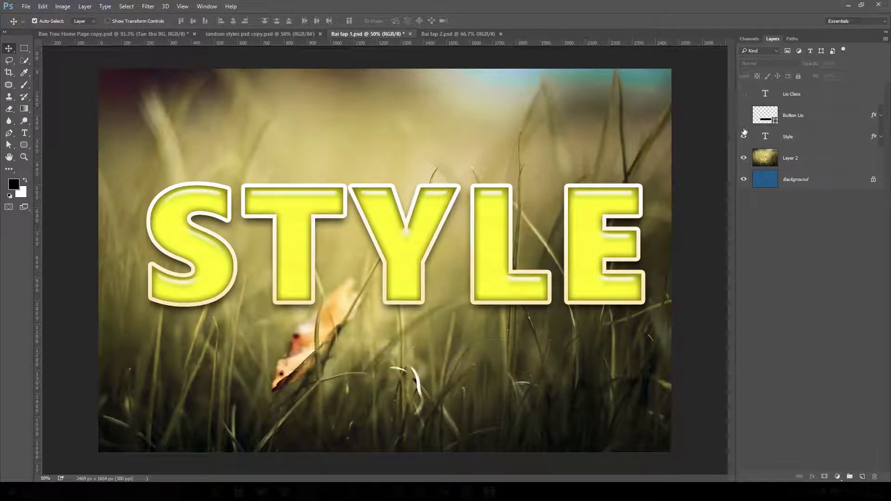
pyautogui.click(745, 137)
# - Add the horizontal text "STYLE" directly above Layer 2 and move it to the middle of the image
pyautogui.click(808, 160)
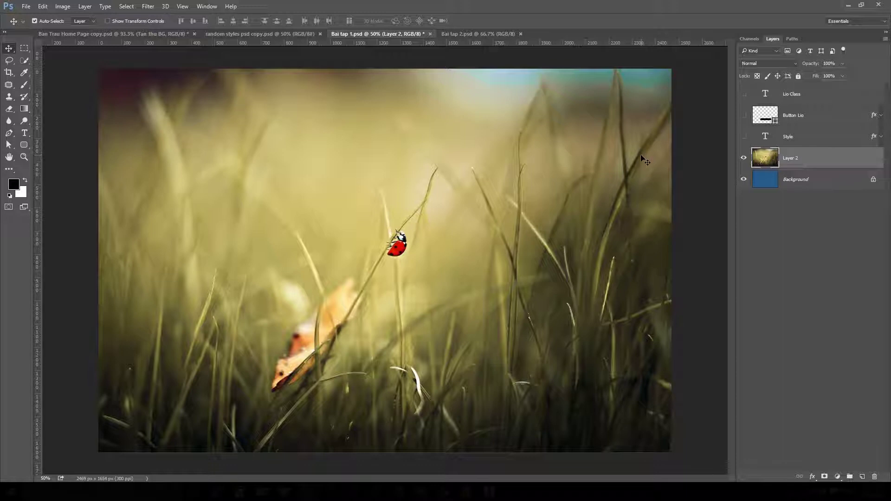
pyautogui.click(24, 133)
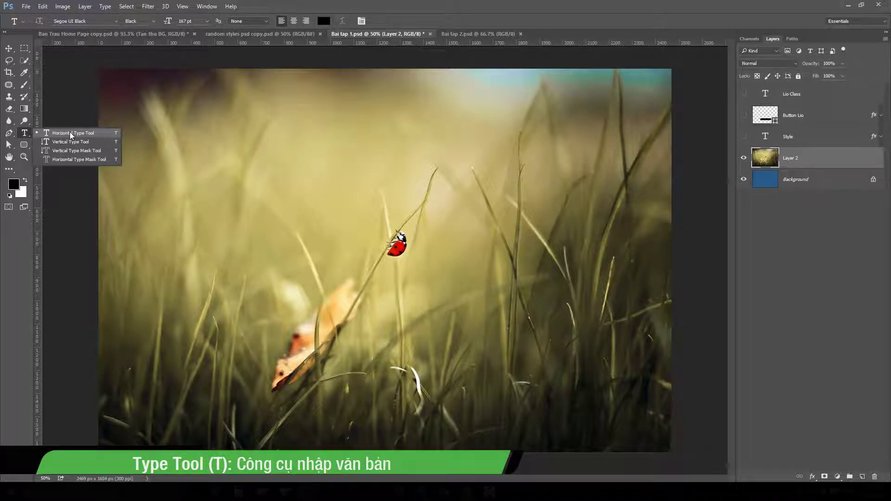
pyautogui.click(70, 133)
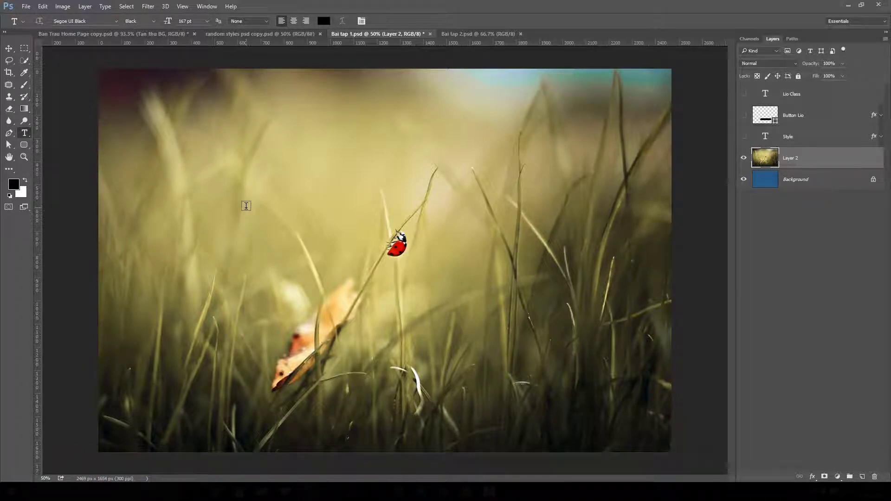
pyautogui.click(246, 205)
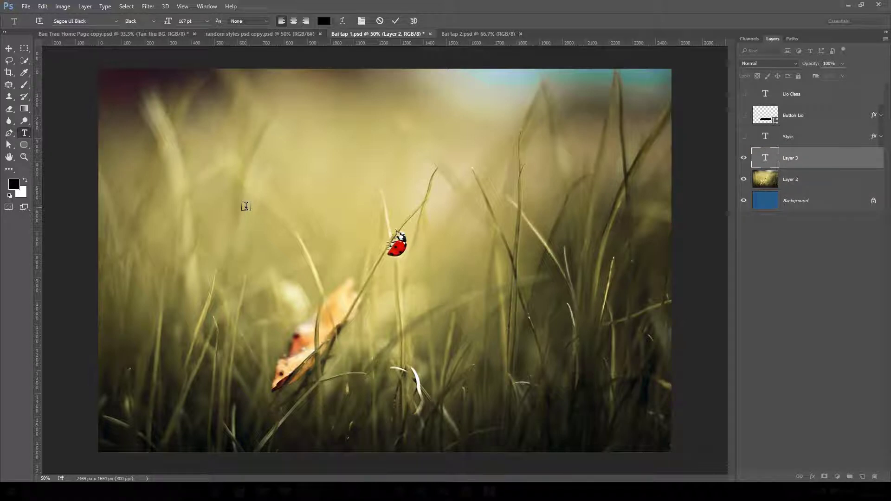
pyautogui.write('STY')
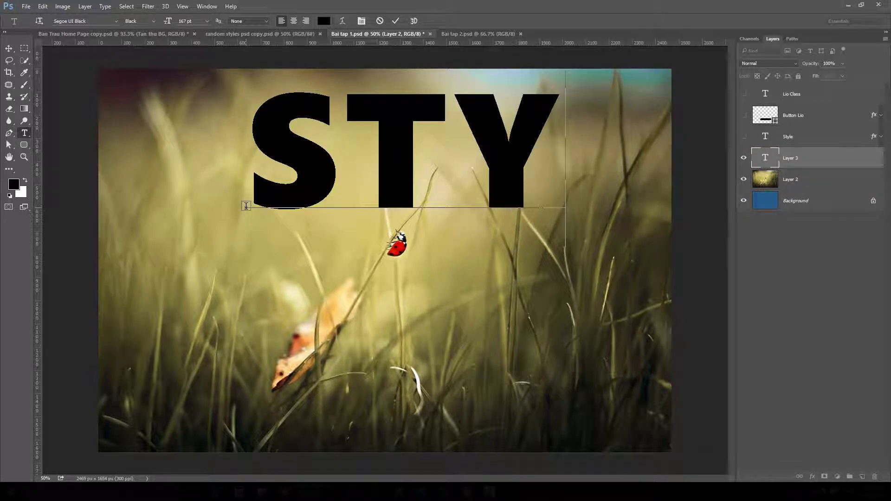
pyautogui.write('L')
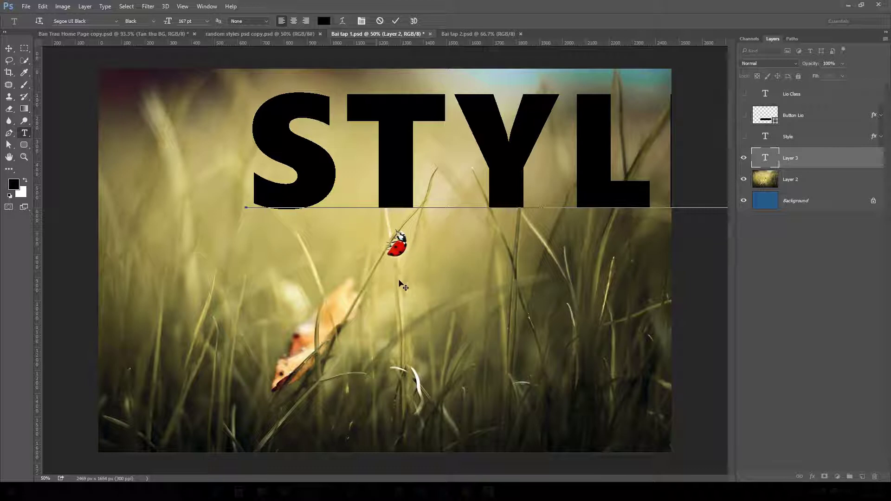
pyautogui.write('E')
pyautogui.moveTo(506, 263); pyautogui.dragTo(401, 335)
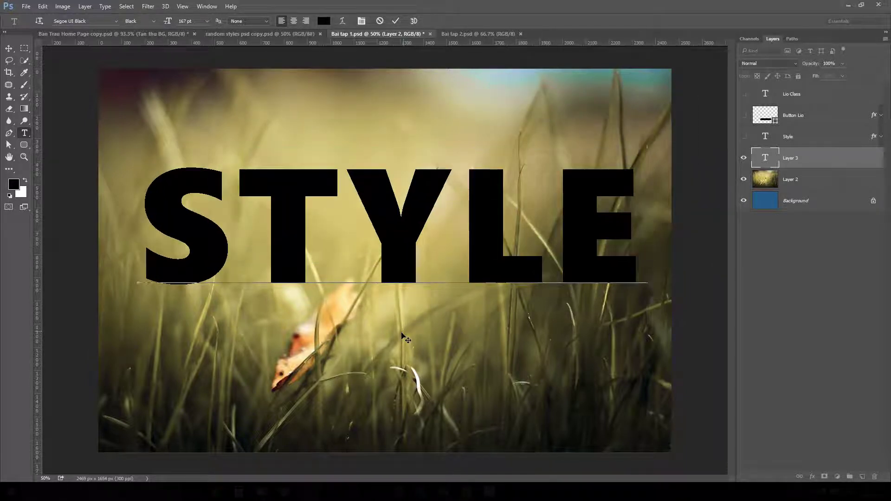
# - Change the STYLE text's font to Myriad Pro Black and recentre the word on the image
pyautogui.doubleClick(405, 243)
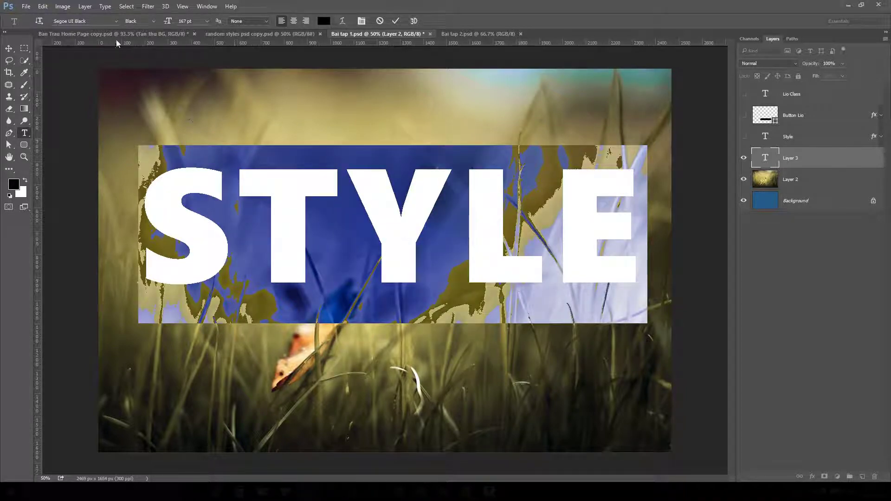
pyautogui.click(99, 21)
pyautogui.write('my')
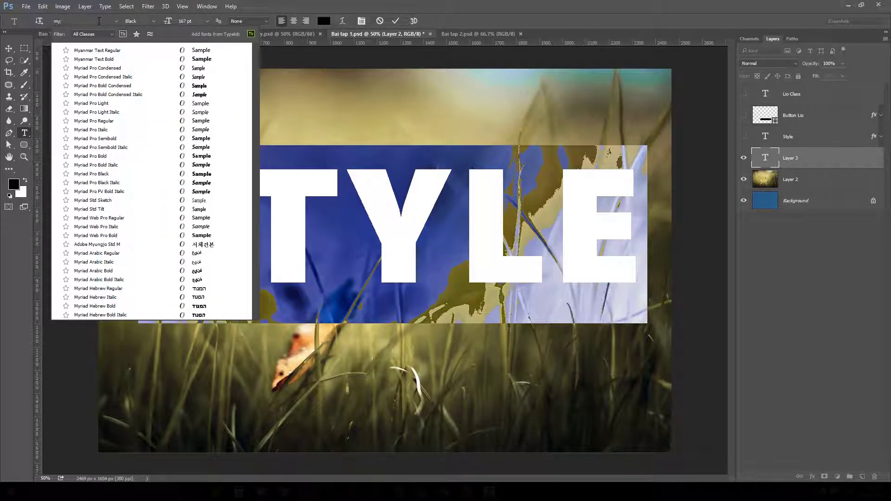
pyautogui.click(99, 175)
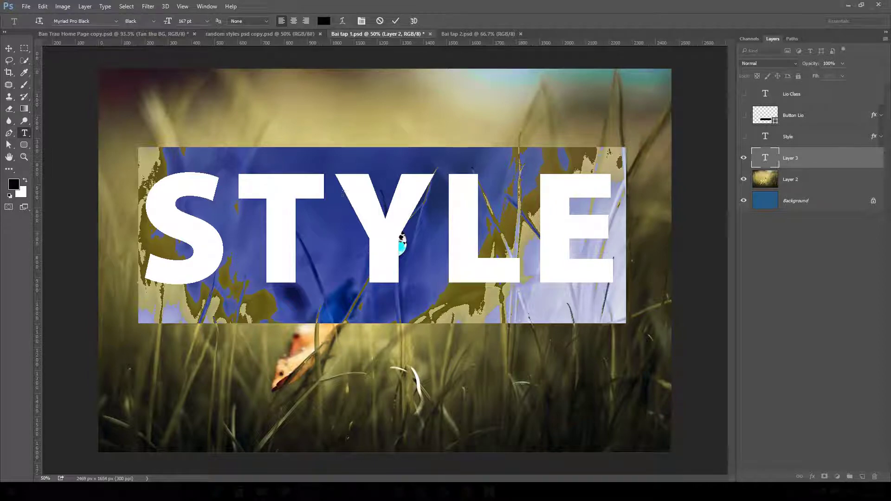
pyautogui.click(334, 207)
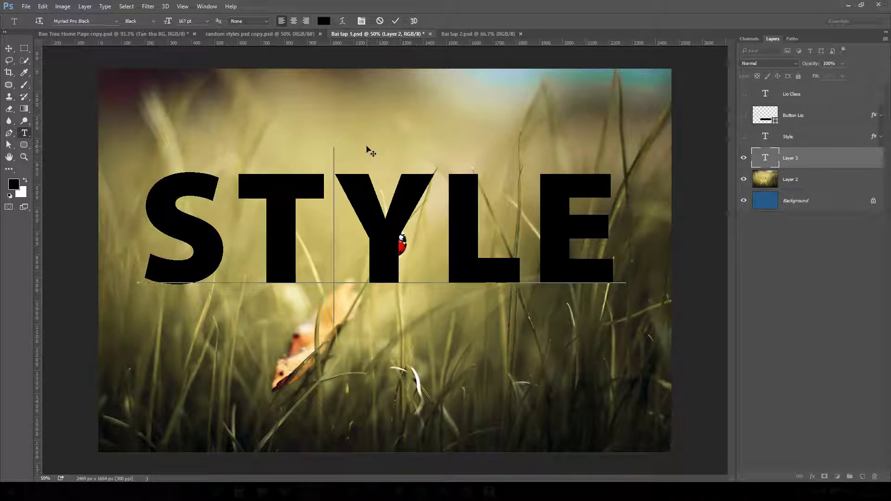
pyautogui.moveTo(416, 118)
pyautogui.mouseDown()
pyautogui.moveTo(430, 123)
pyautogui.moveTo(424, 130)
pyautogui.mouseUp()
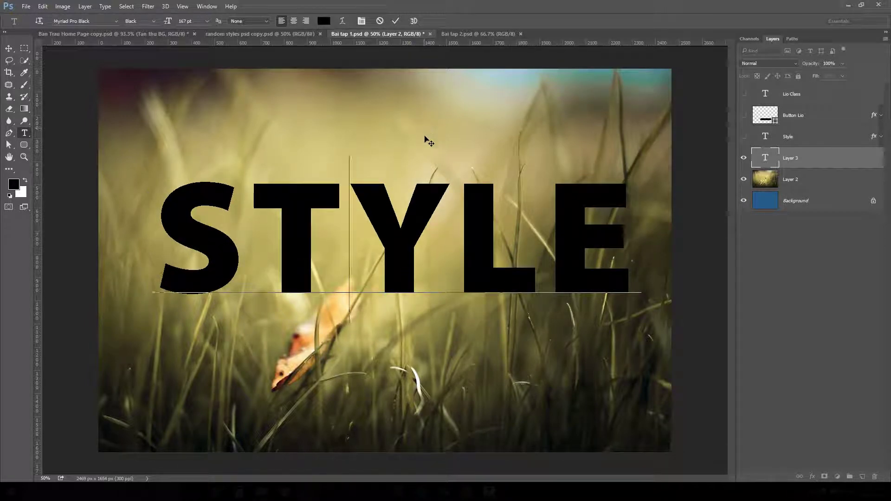
# - Set the whole STYLE text's colour to bright yellow (R 255, G 252, B 15) and commit the text
pyautogui.moveTo(169, 216); pyautogui.dragTo(624, 235)
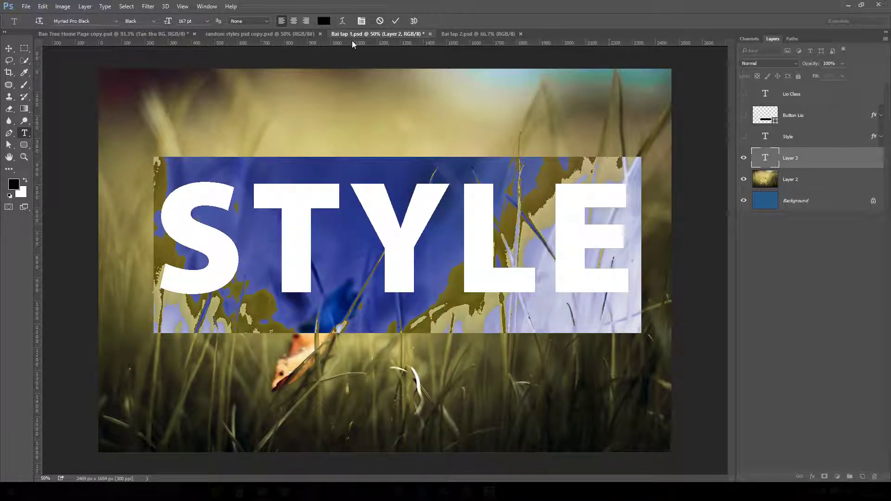
pyautogui.click(323, 22)
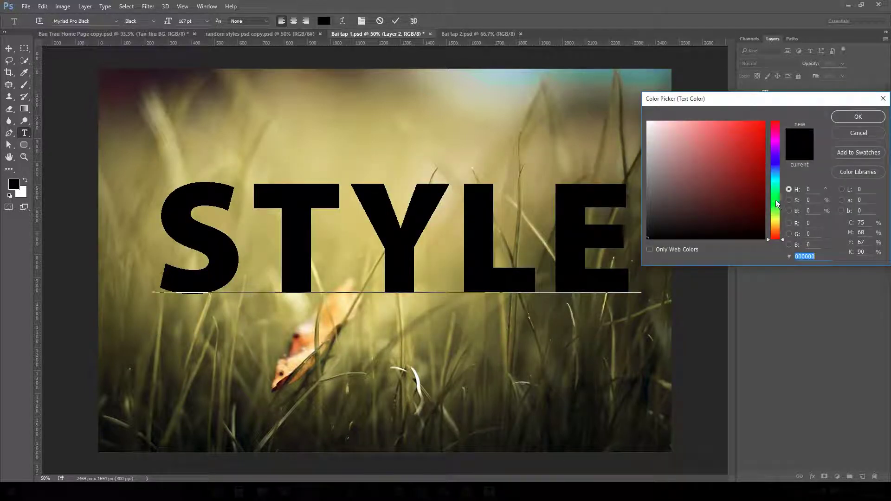
pyautogui.moveTo(776, 201); pyautogui.dragTo(775, 222)
pyautogui.click(750, 171)
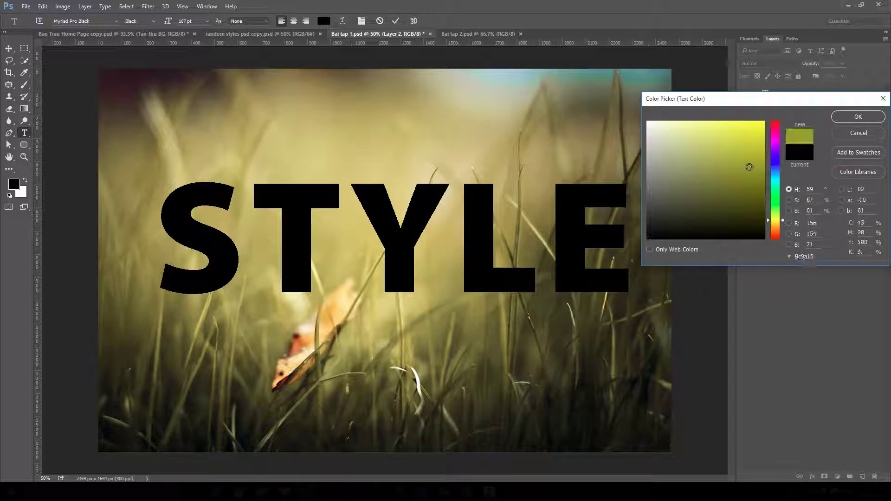
pyautogui.moveTo(750, 170); pyautogui.dragTo(758, 121)
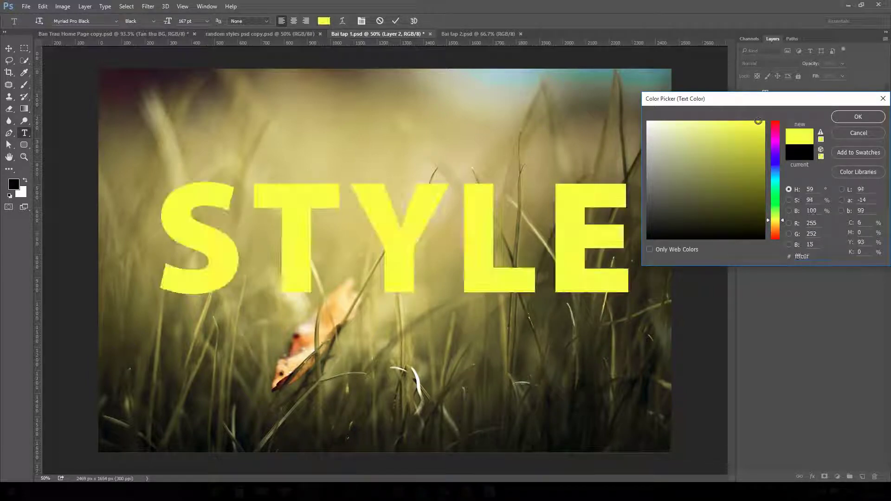
pyautogui.click(859, 118)
pyautogui.hotkey('ctrl', 'Return')
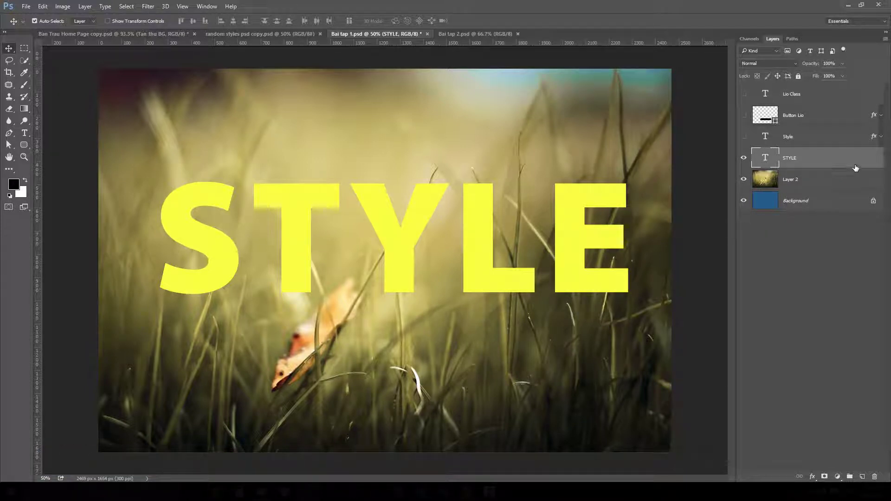
# - Examine the layer style effects offered for the STYLE text layer, from Blending Options to Drop Shadow
pyautogui.click(744, 181)
pyautogui.click(744, 200)
pyautogui.click(105, 7)
pyautogui.moveTo(85, 7)
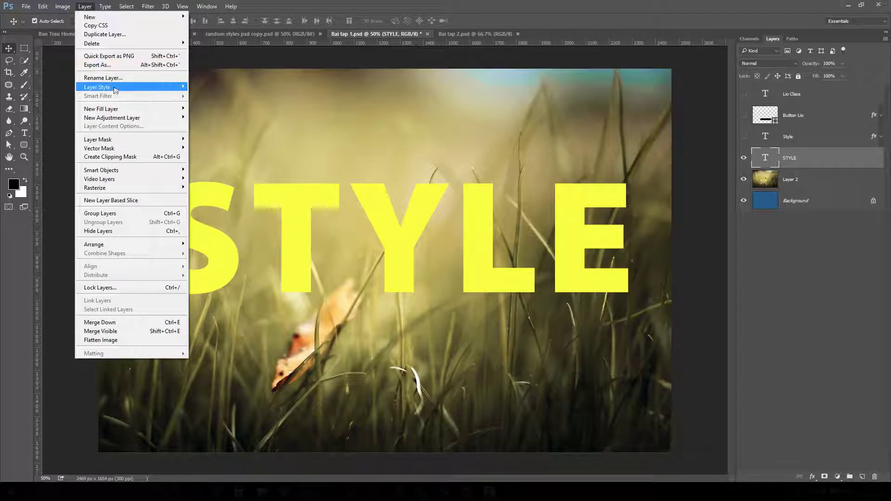
pyautogui.moveTo(114, 87)
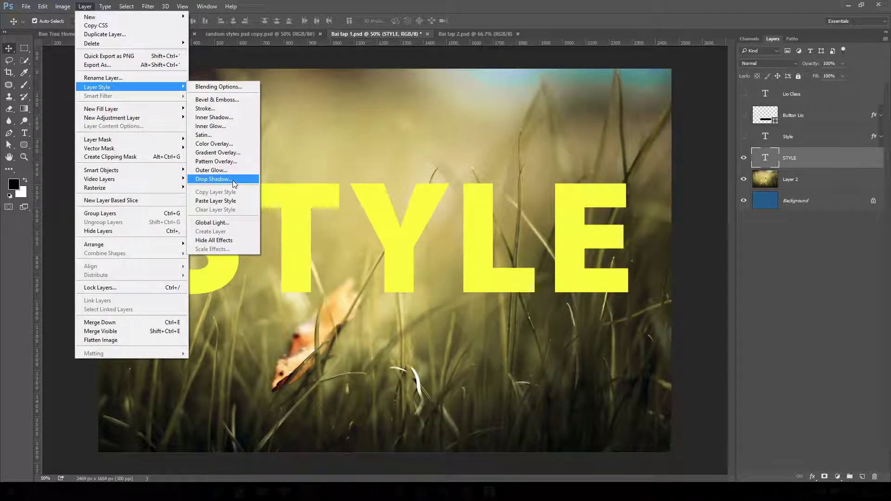
pyautogui.click(776, 255)
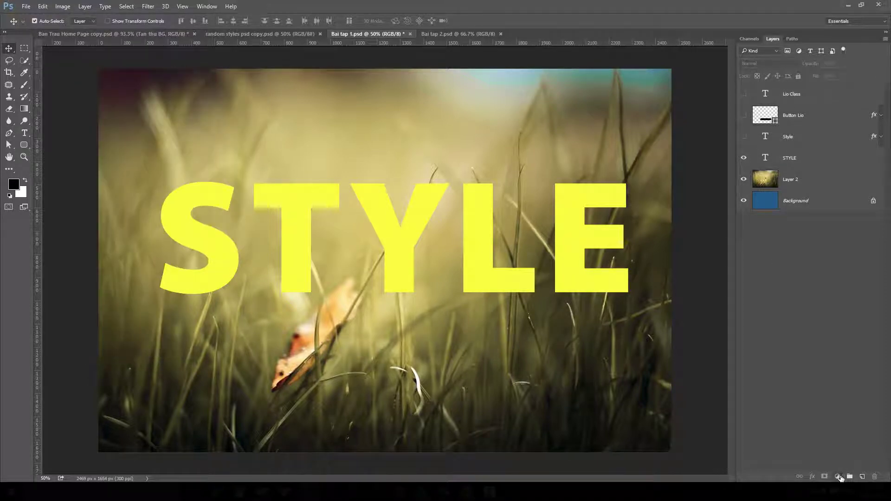
pyautogui.click(820, 159)
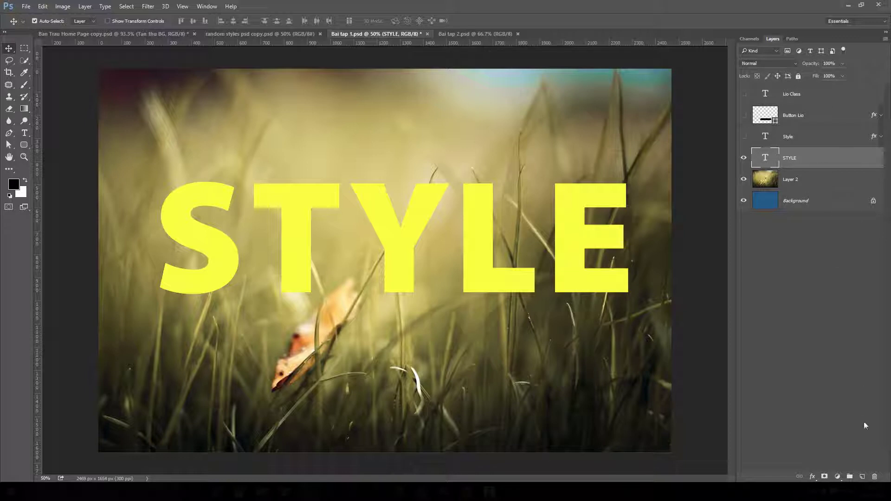
pyautogui.click(812, 477)
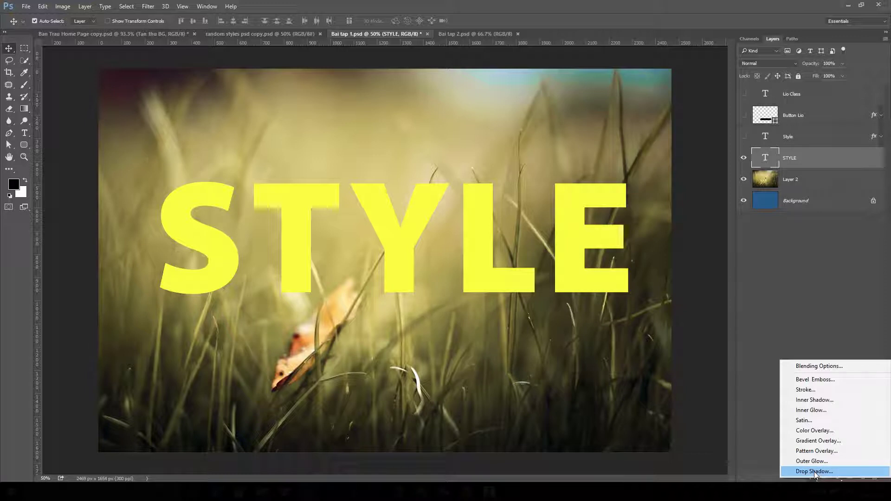
pyautogui.click(847, 165)
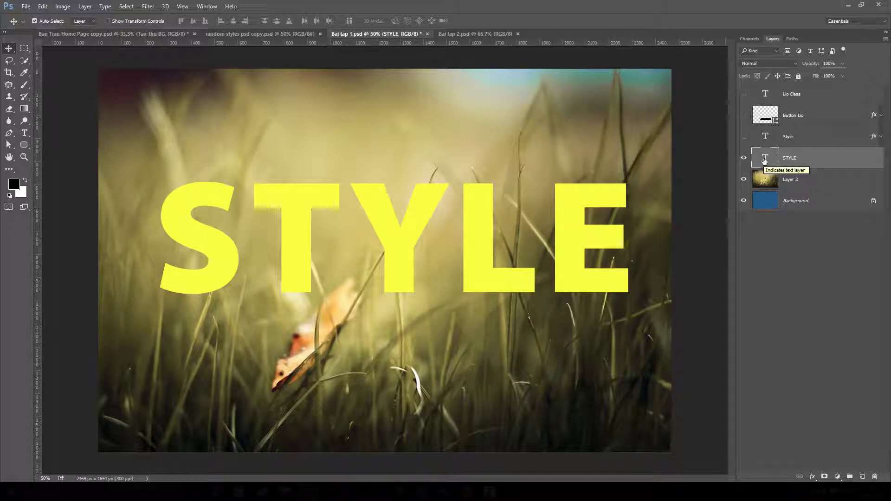
pyautogui.click(760, 184)
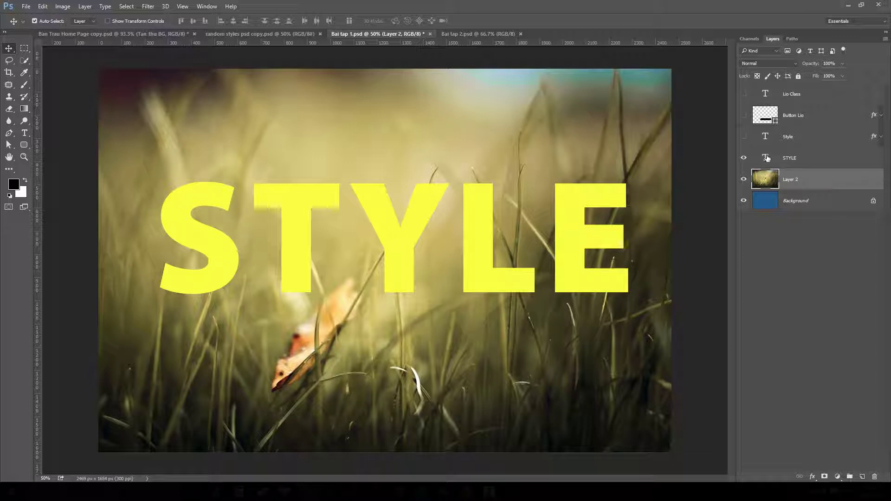
pyautogui.click(767, 159)
pyautogui.doubleClick(766, 159)
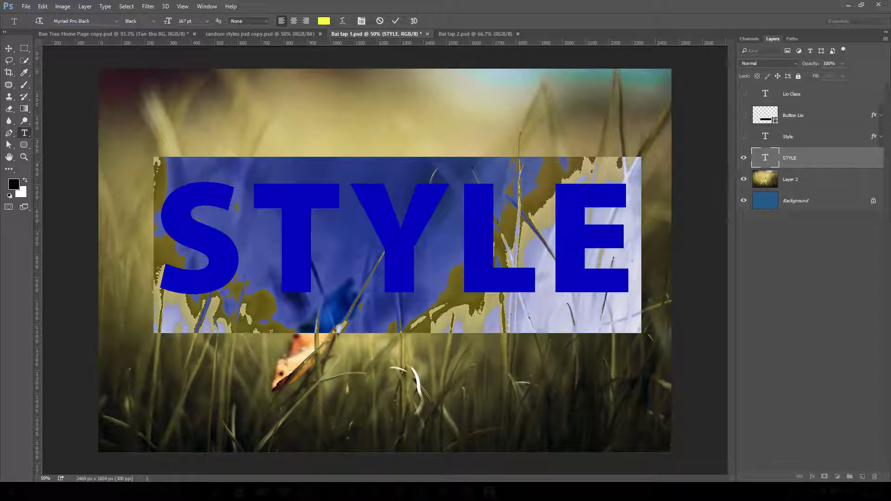
pyautogui.click(497, 221)
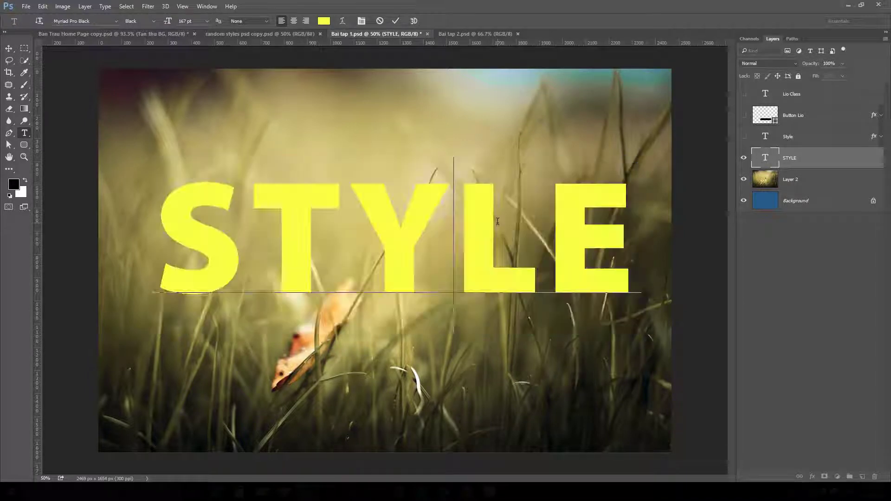
pyautogui.click(9, 49)
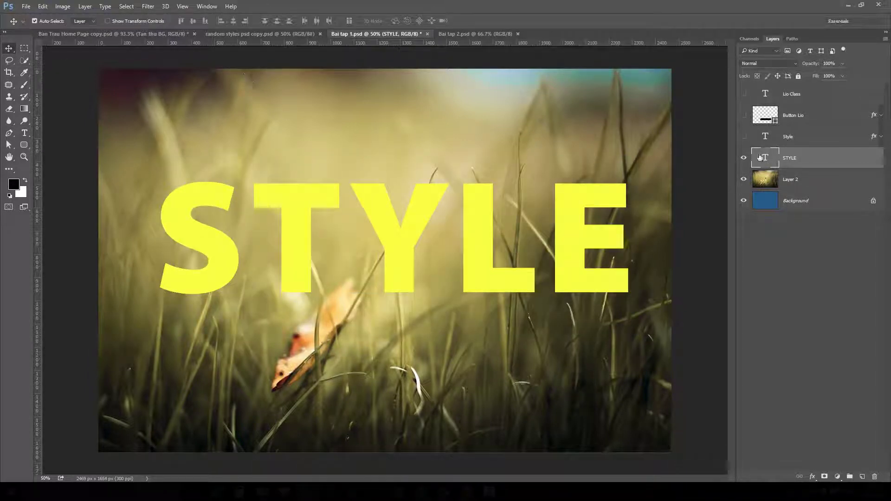
# - Add a Drop Shadow effect to the STYLE text layer in its layer style settings, leaving Outer Glow disabled
pyautogui.doubleClick(846, 160)
pyautogui.moveTo(545, 149); pyautogui.dragTo(486, 110)
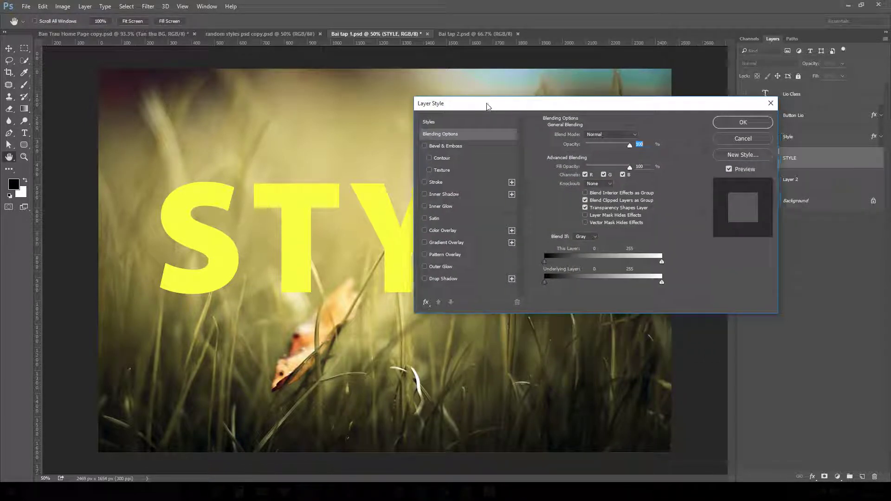
pyautogui.click(475, 279)
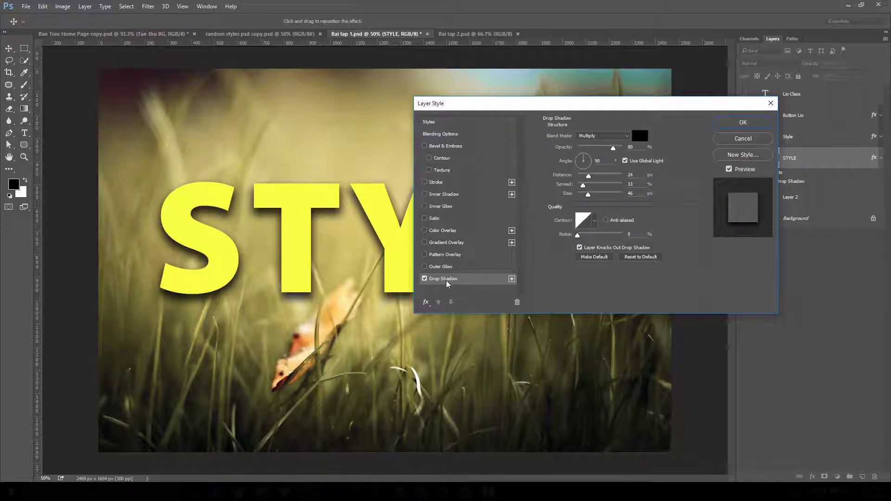
pyautogui.moveTo(489, 108); pyautogui.dragTo(603, 32)
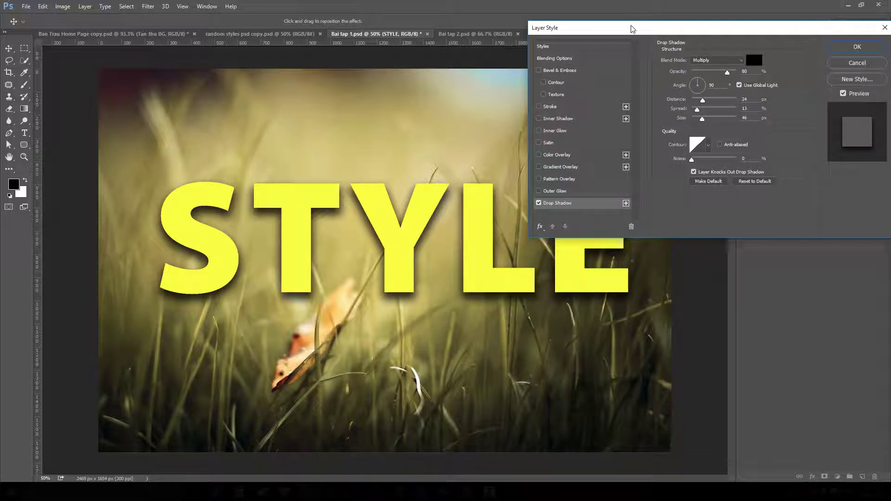
pyautogui.moveTo(633, 27)
pyautogui.mouseDown()
pyautogui.moveTo(744, 114)
pyautogui.moveTo(619, 31)
pyautogui.mouseUp()
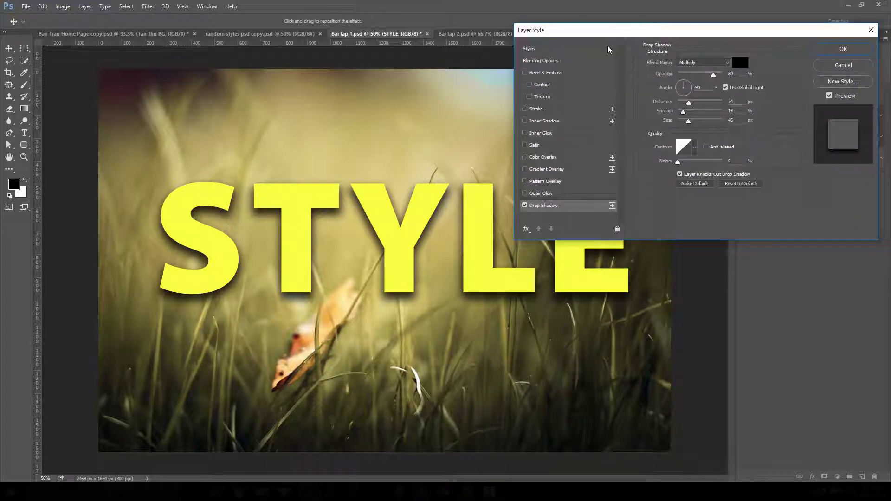
pyautogui.click(525, 193)
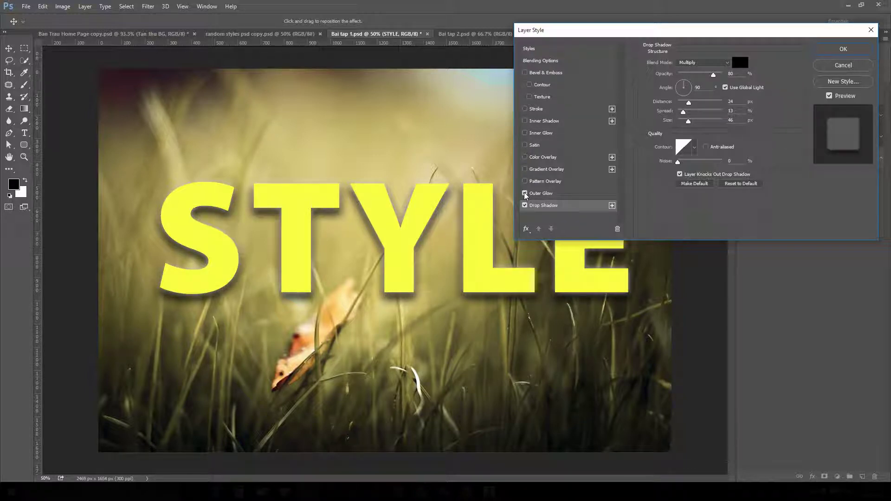
pyautogui.click(525, 194)
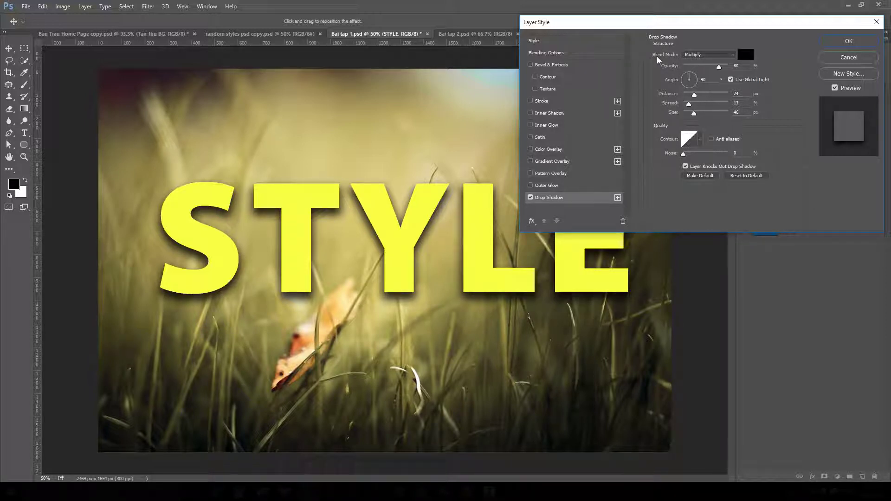
# - Keep the drop shadow's blend mode at Multiply and set its colour to a near-black olive
pyautogui.click(715, 56)
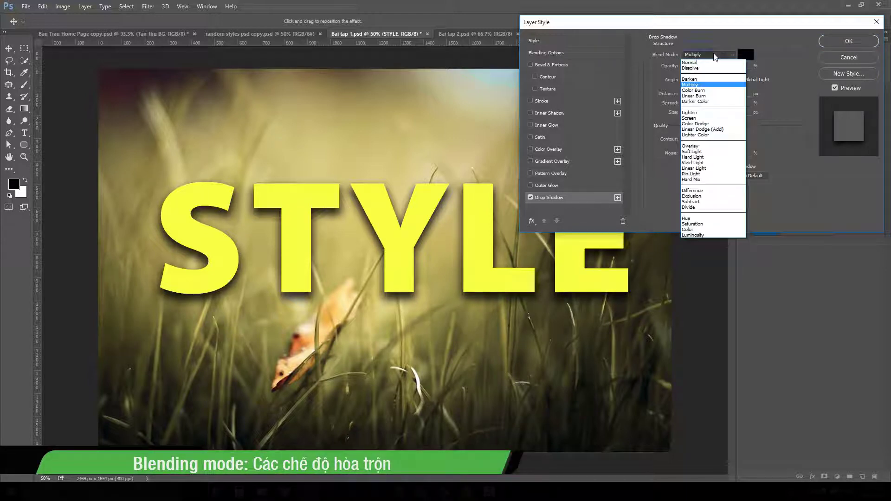
pyautogui.click(707, 86)
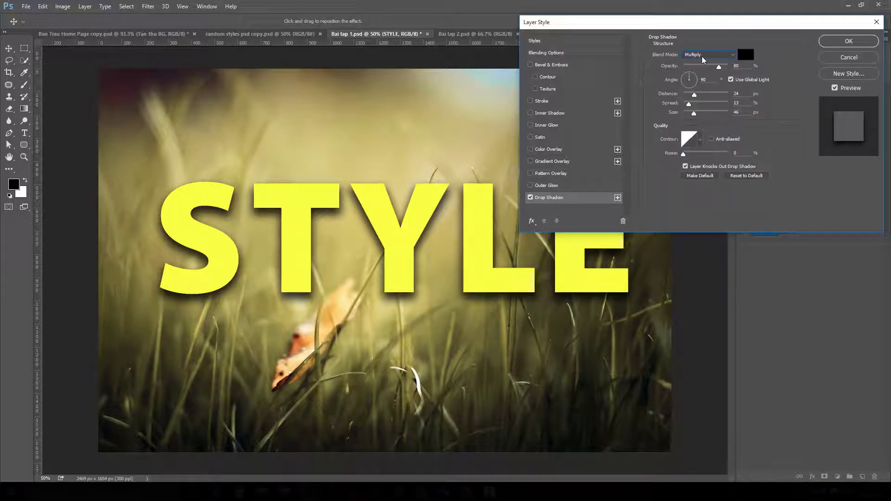
pyautogui.click(746, 56)
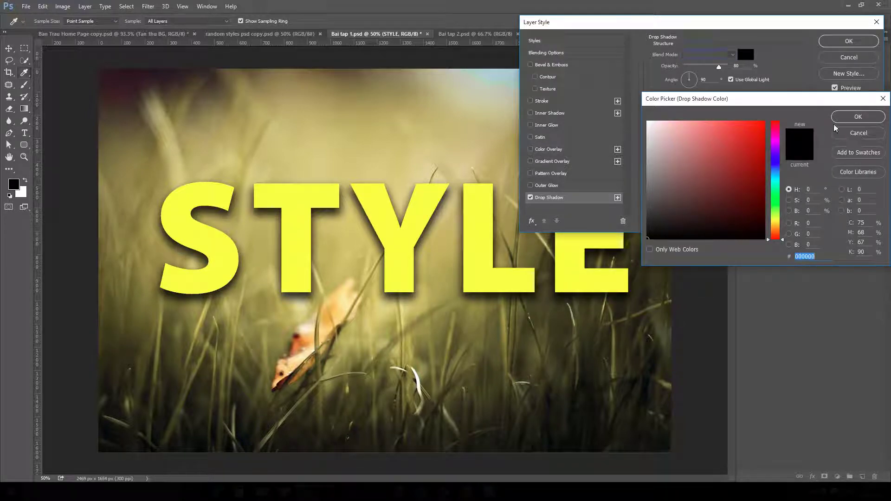
pyautogui.click(859, 132)
pyautogui.click(744, 56)
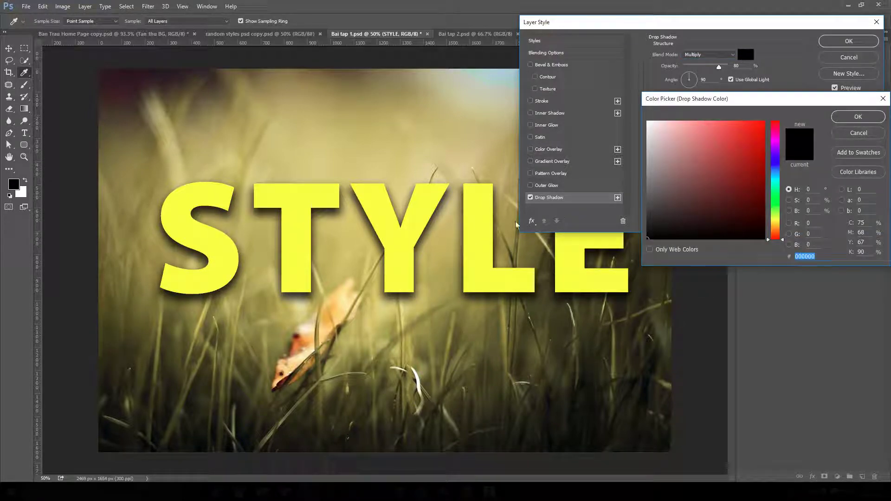
pyautogui.click(751, 235)
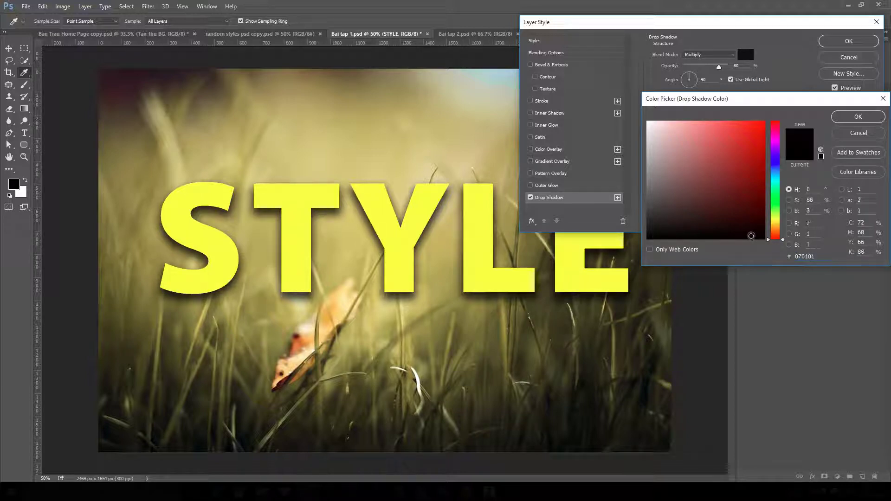
pyautogui.click(776, 203)
pyautogui.click(776, 219)
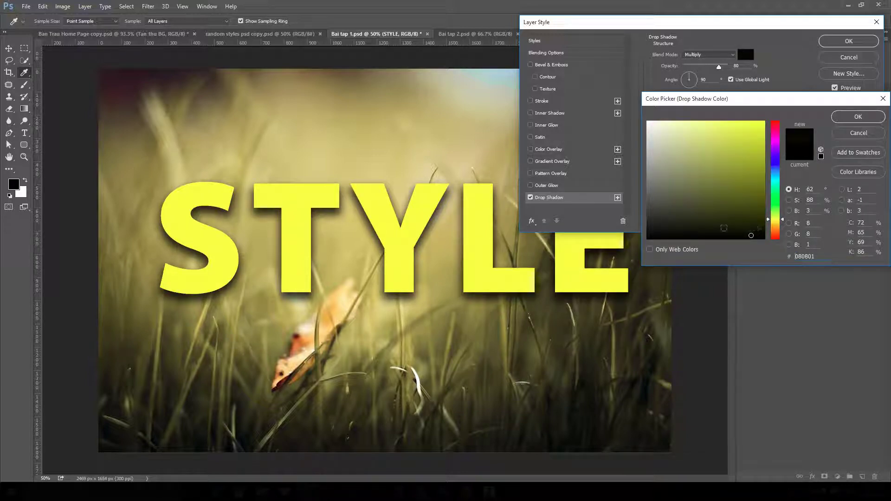
pyautogui.click(762, 236)
pyautogui.click(778, 202)
pyautogui.press('Return')
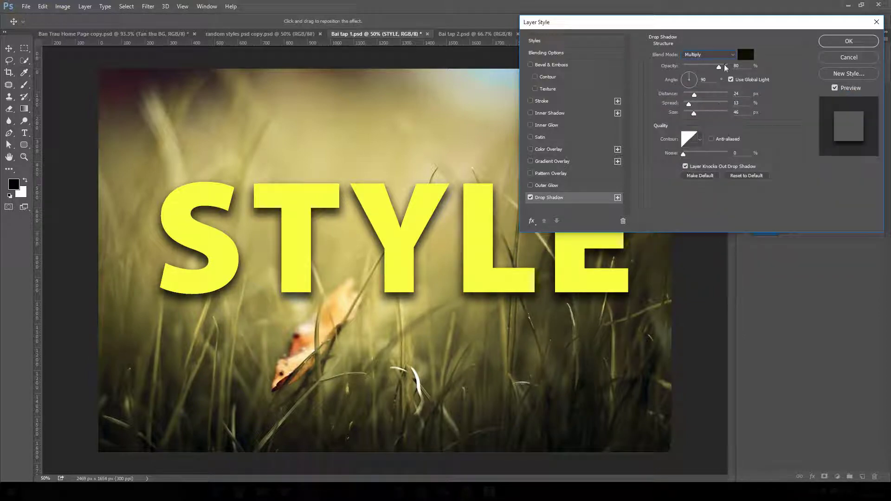
# - Set the drop shadow's opacity to 96% and its angle to 131°
pyautogui.moveTo(719, 67)
pyautogui.mouseDown()
pyautogui.moveTo(710, 71)
pyautogui.moveTo(730, 76)
pyautogui.moveTo(707, 78)
pyautogui.moveTo(725, 71)
pyautogui.moveTo(708, 71)
pyautogui.moveTo(732, 80)
pyautogui.moveTo(710, 71)
pyautogui.moveTo(726, 71)
pyautogui.mouseUp()
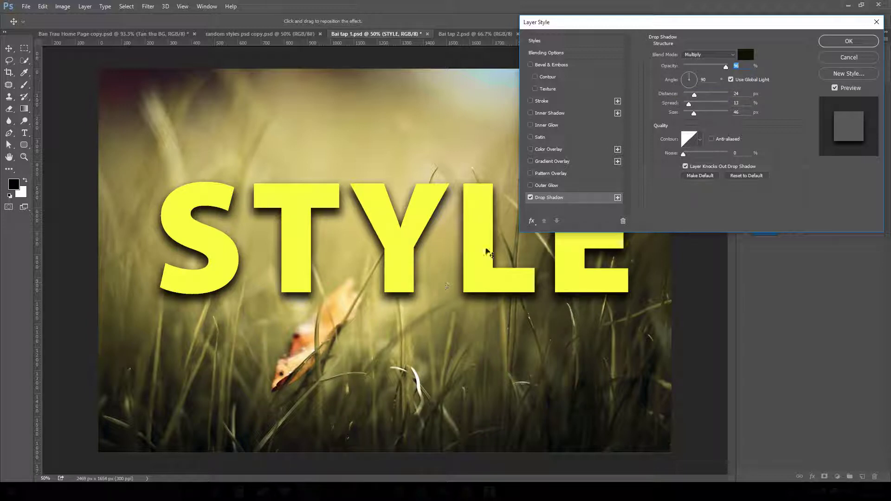
pyautogui.moveTo(692, 83); pyautogui.dragTo(687, 78)
pyautogui.press('Tab')
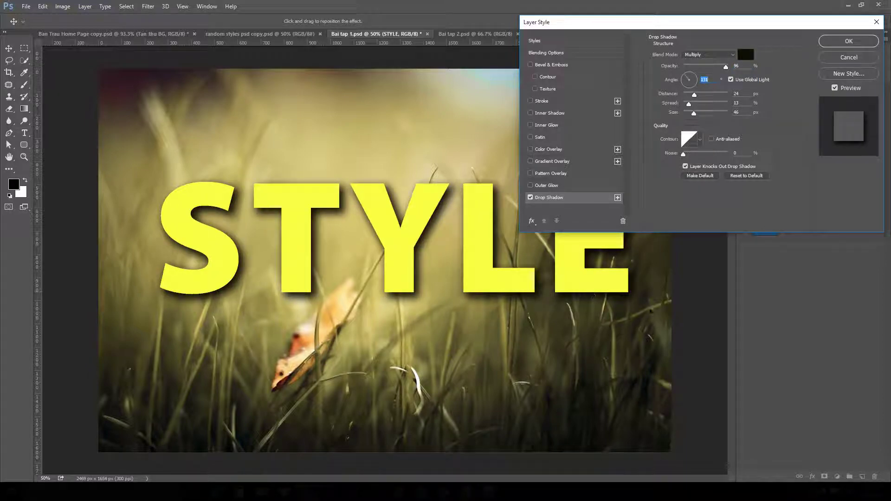
pyautogui.moveTo(686, 77); pyautogui.dragTo(695, 75)
pyautogui.hotkey('ctrl', 'z')
# - Set the drop shadow's distance to 51 px, spread to 21% and size to 79 px
pyautogui.moveTo(700, 95); pyautogui.dragTo(695, 115)
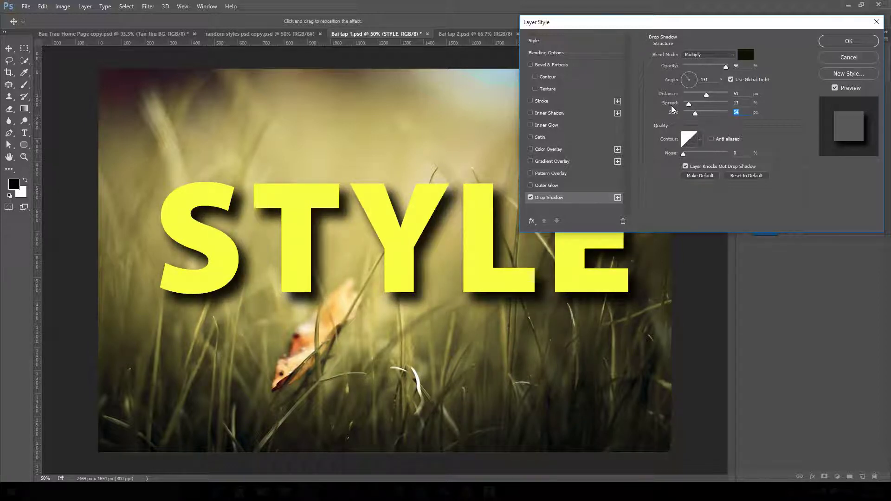
pyautogui.moveTo(695, 113)
pyautogui.mouseDown()
pyautogui.moveTo(679, 116)
pyautogui.moveTo(686, 105)
pyautogui.mouseUp()
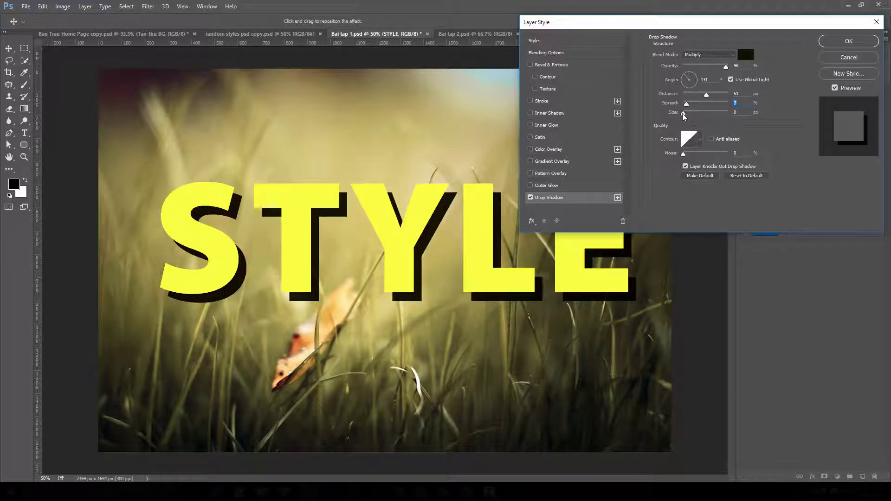
pyautogui.moveTo(683, 114); pyautogui.dragTo(696, 114)
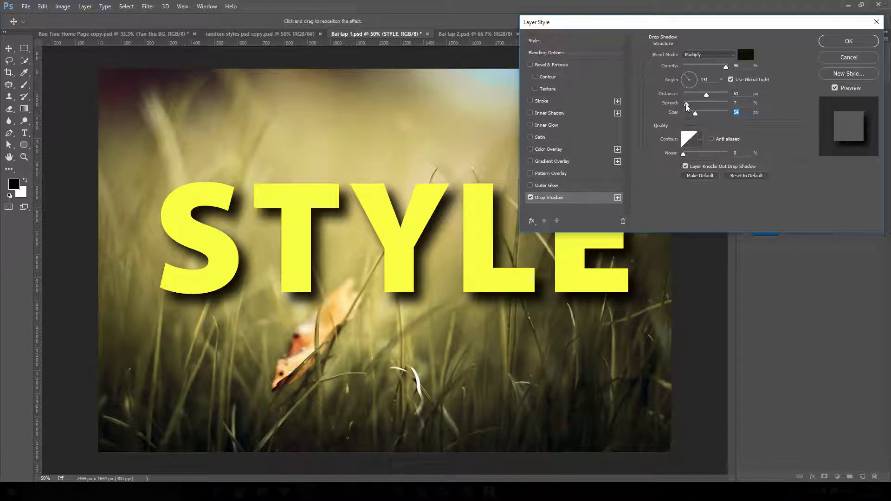
pyautogui.click(688, 104)
pyautogui.moveTo(689, 104); pyautogui.dragTo(707, 102)
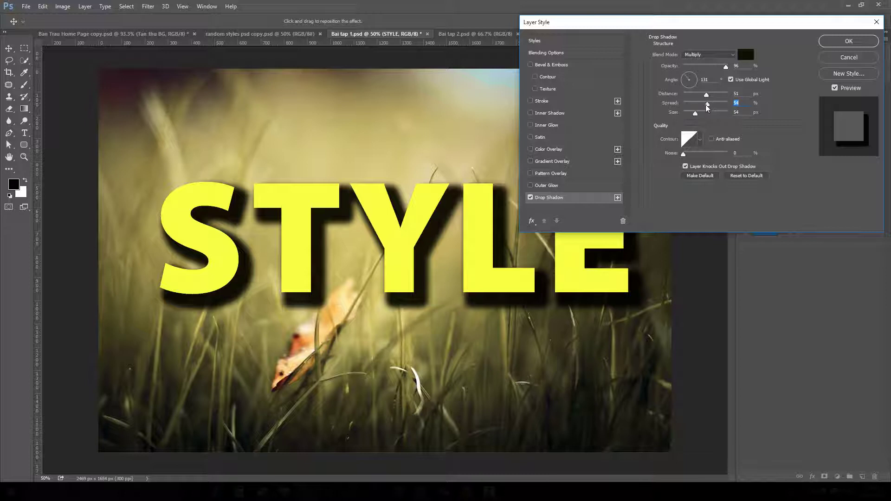
pyautogui.moveTo(705, 105)
pyautogui.mouseDown()
pyautogui.moveTo(689, 104)
pyautogui.moveTo(700, 116)
pyautogui.mouseUp()
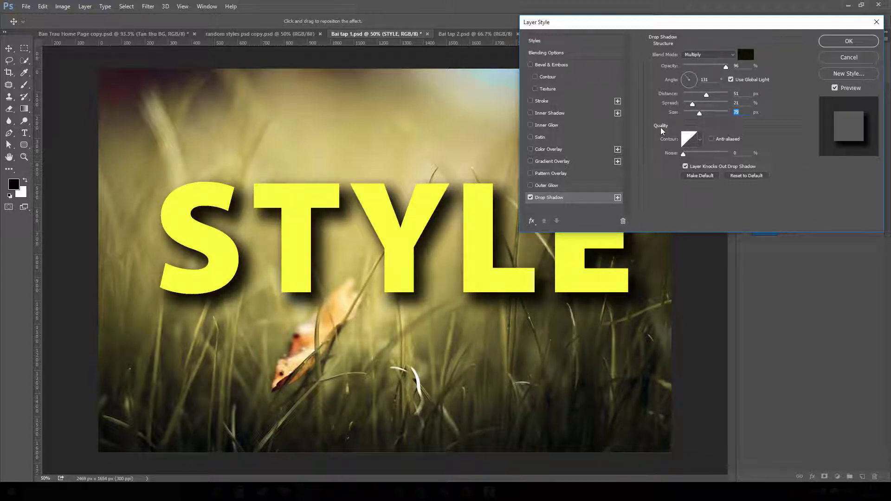
# - Offset the drop shadow to a distance of 205 px and add a midpoint at 51% input and output to its linear contour
pyautogui.click(690, 139)
pyautogui.moveTo(464, 95); pyautogui.dragTo(431, 31)
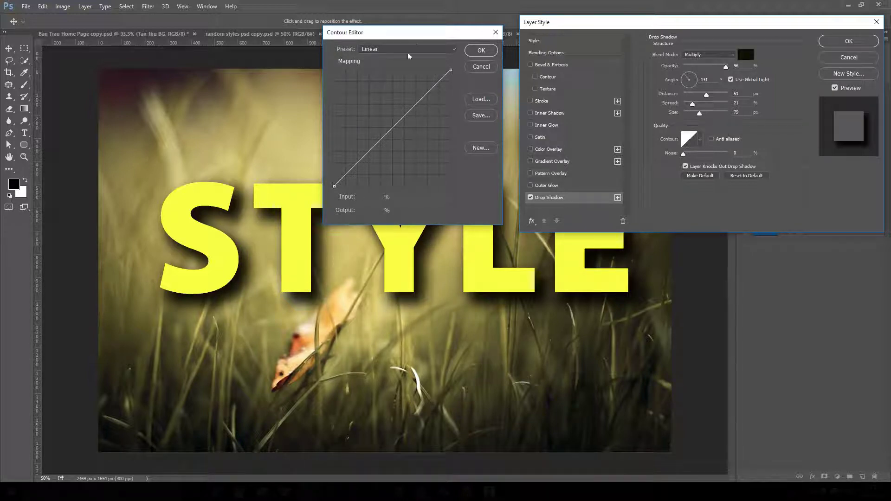
pyautogui.moveTo(415, 36); pyautogui.dragTo(445, 38)
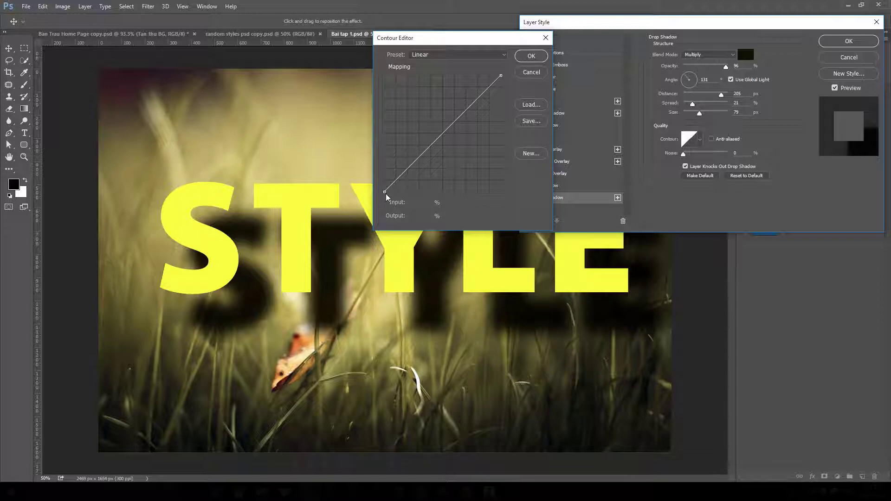
pyautogui.moveTo(386, 198)
pyautogui.mouseDown()
pyautogui.moveTo(408, 196)
pyautogui.moveTo(387, 182)
pyautogui.moveTo(384, 191)
pyautogui.mouseUp()
pyautogui.moveTo(501, 75)
pyautogui.mouseDown()
pyautogui.moveTo(485, 68)
pyautogui.moveTo(501, 75)
pyautogui.mouseUp()
pyautogui.moveTo(444, 132)
pyautogui.mouseDown()
pyautogui.moveTo(433, 124)
pyautogui.moveTo(462, 158)
pyautogui.moveTo(443, 133)
pyautogui.mouseUp()
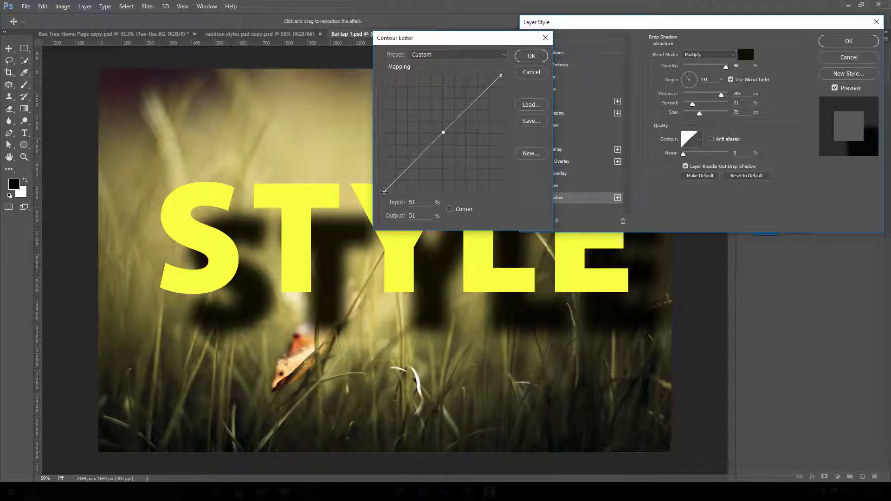
pyautogui.moveTo(384, 192)
pyautogui.mouseDown()
pyautogui.moveTo(432, 202)
pyautogui.moveTo(388, 185)
pyautogui.moveTo(380, 123)
pyautogui.moveTo(379, 199)
pyautogui.mouseUp()
pyautogui.moveTo(436, 39); pyautogui.dragTo(503, 48)
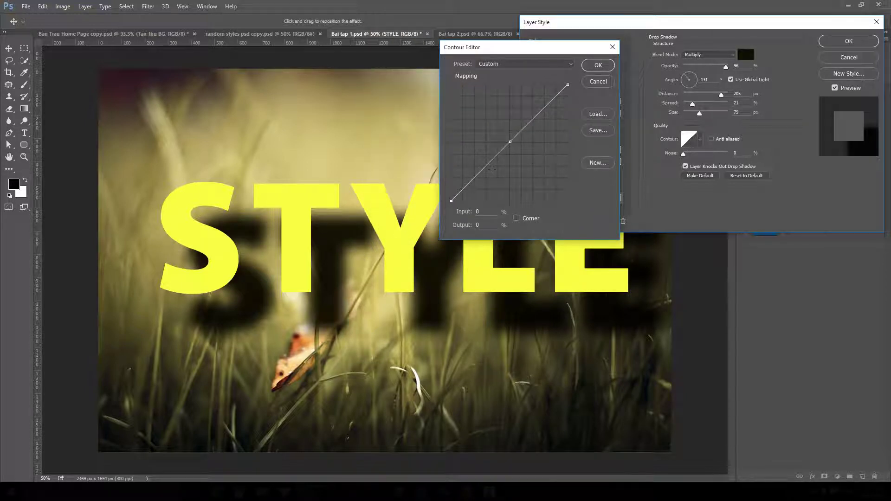
# - Bend the drop shadow's contour into a wave with input/output points at 0/39, 42/27, 57/76 and 87/46%, and close the contour editor
pyautogui.moveTo(451, 200); pyautogui.dragTo(439, 155)
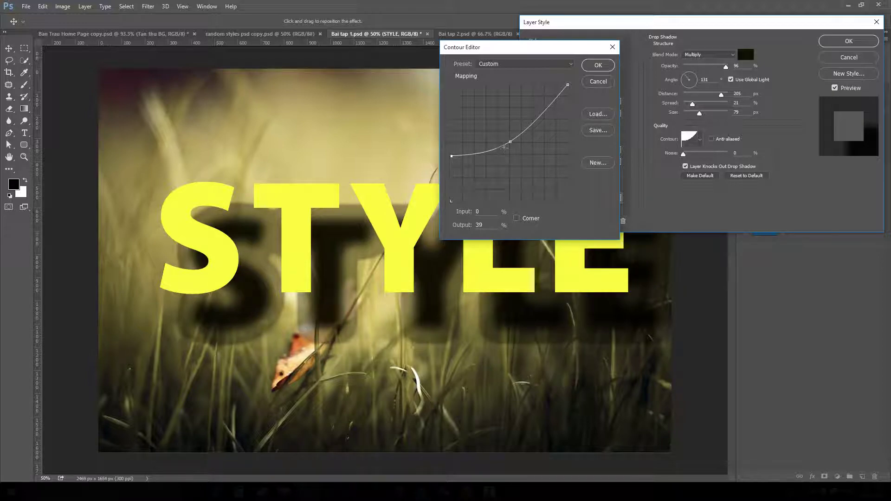
pyautogui.moveTo(500, 146); pyautogui.dragTo(500, 169)
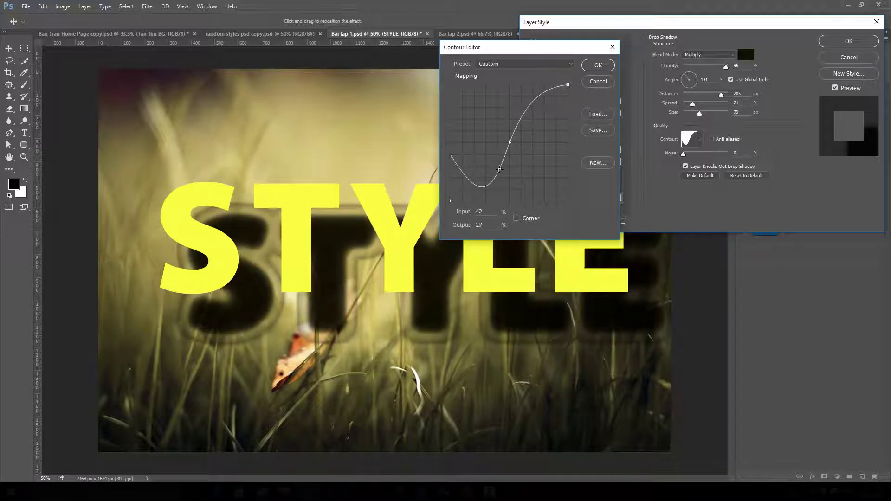
pyautogui.moveTo(524, 115); pyautogui.dragTo(518, 112)
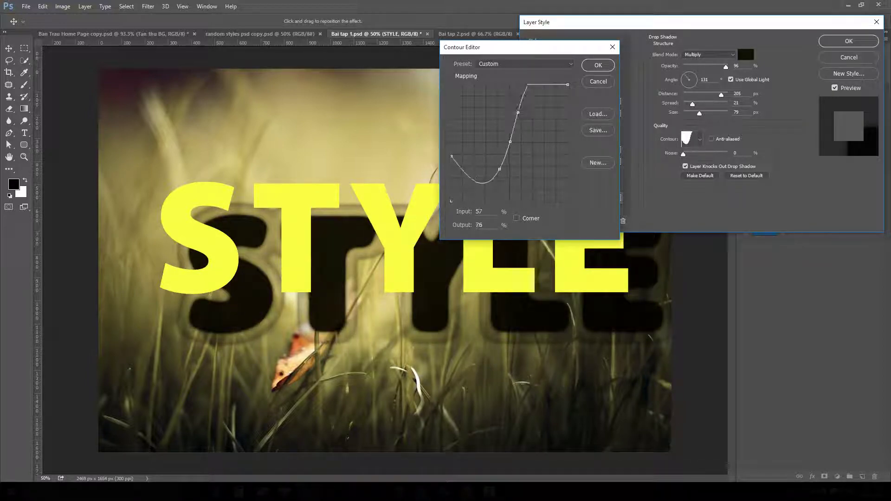
pyautogui.moveTo(557, 86); pyautogui.dragTo(553, 148)
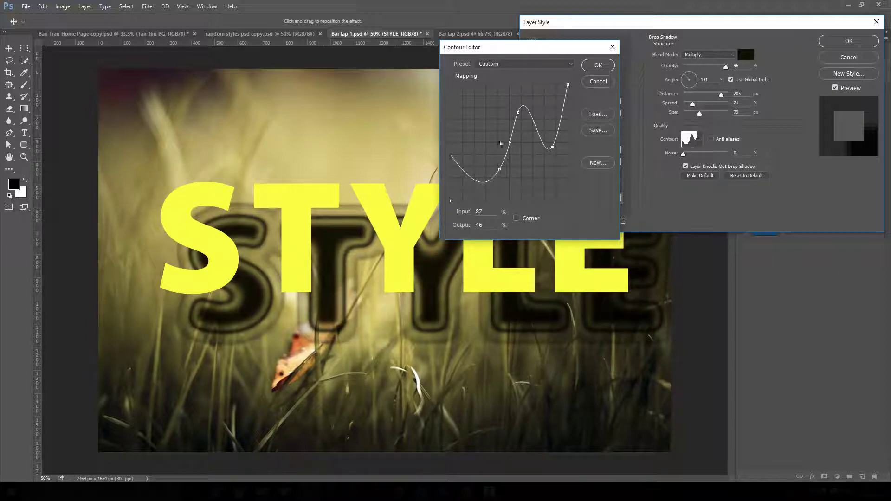
pyautogui.click(611, 84)
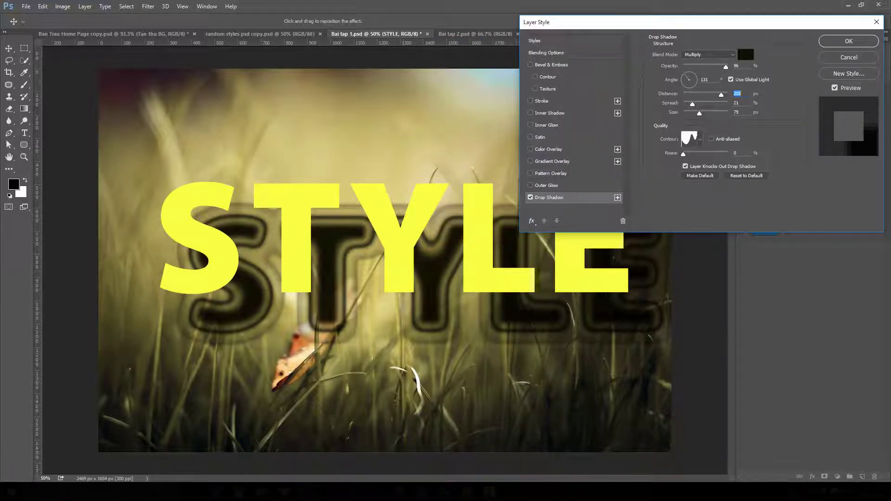
# - Set the drop shadow's distance to 11 px
pyautogui.moveTo(722, 98); pyautogui.dragTo(688, 93)
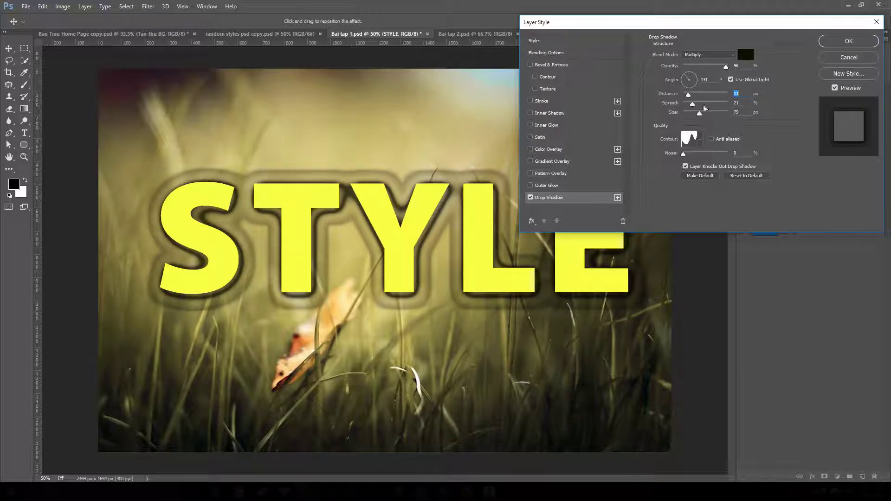
pyautogui.click(687, 140)
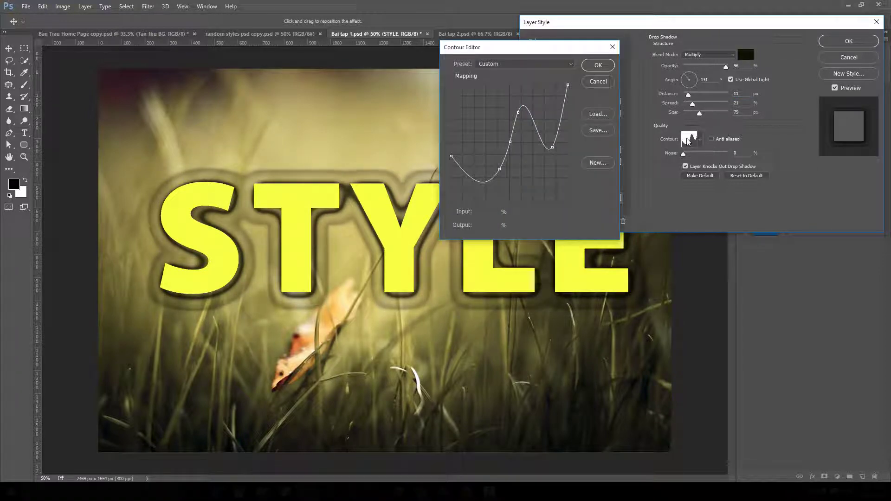
pyautogui.click(602, 83)
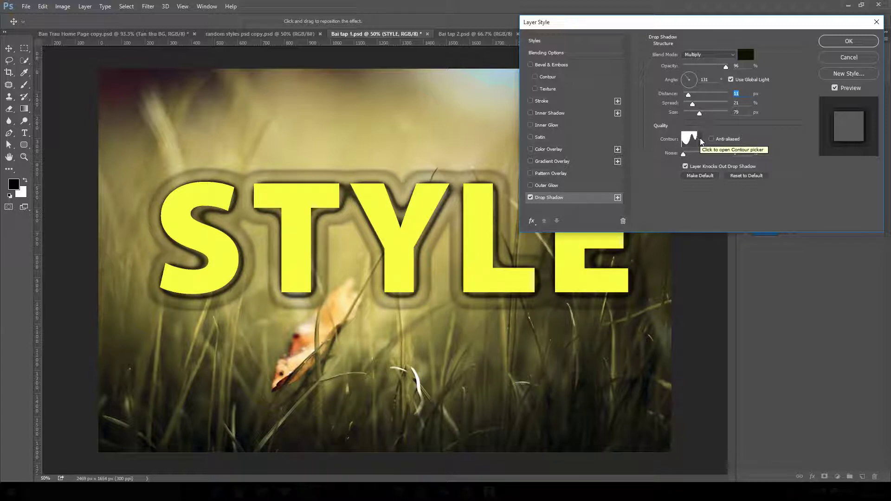
# - Try several preset contours on the drop shadow and settle on the multi-peaked one that draws dark double rings around the letters
pyautogui.click(701, 140)
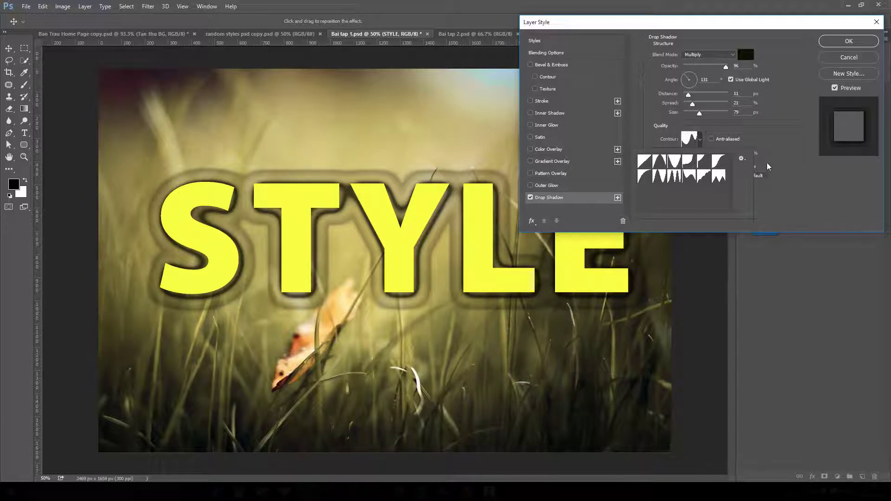
pyautogui.click(788, 175)
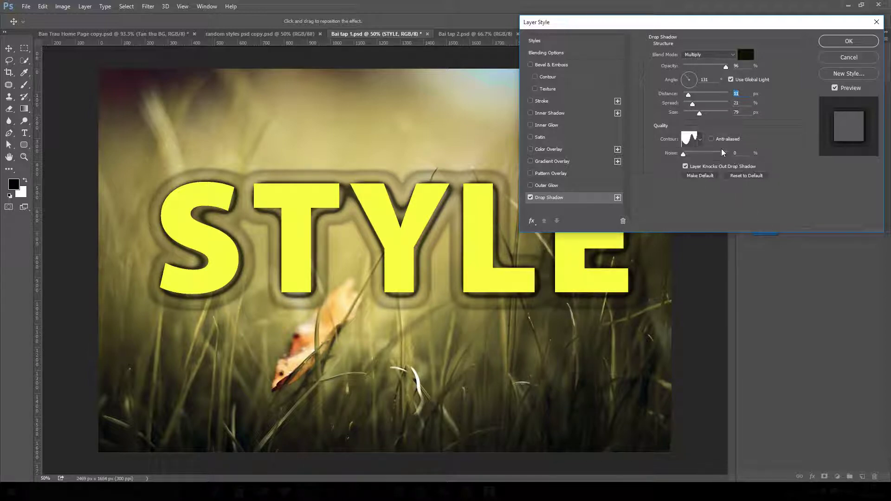
pyautogui.click(701, 139)
pyautogui.click(721, 184)
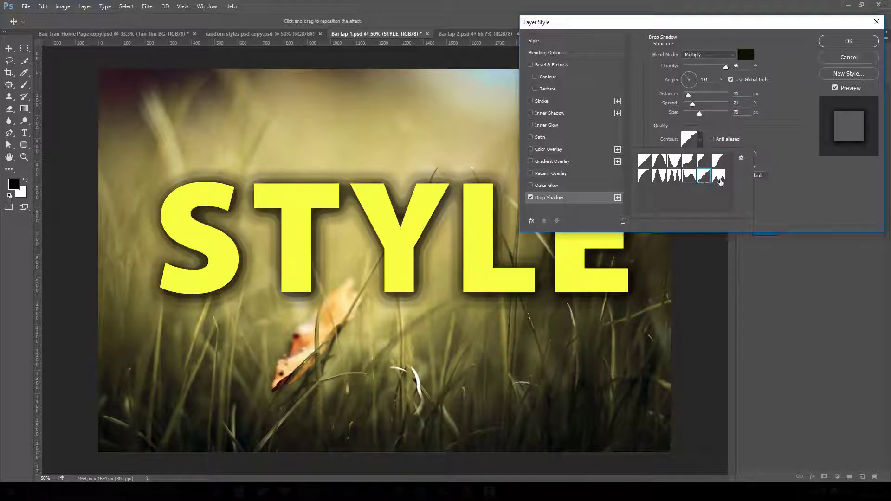
pyautogui.click(691, 176)
pyautogui.click(689, 161)
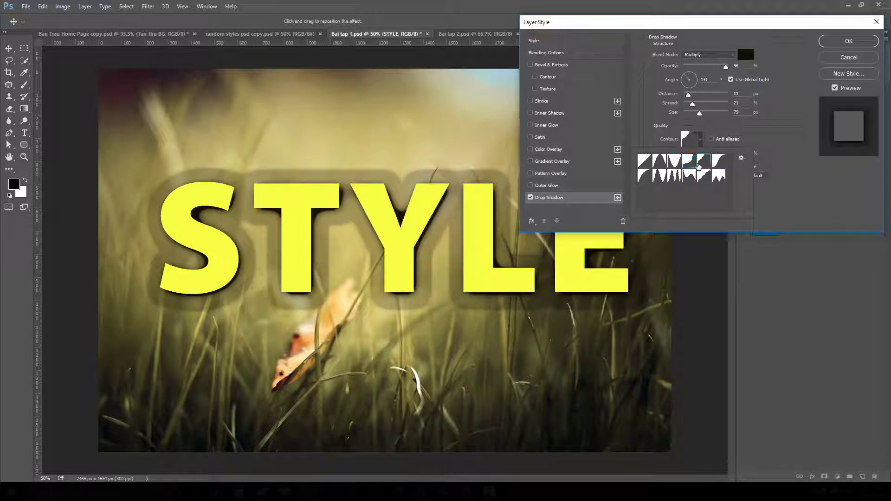
pyautogui.click(703, 161)
pyautogui.click(718, 180)
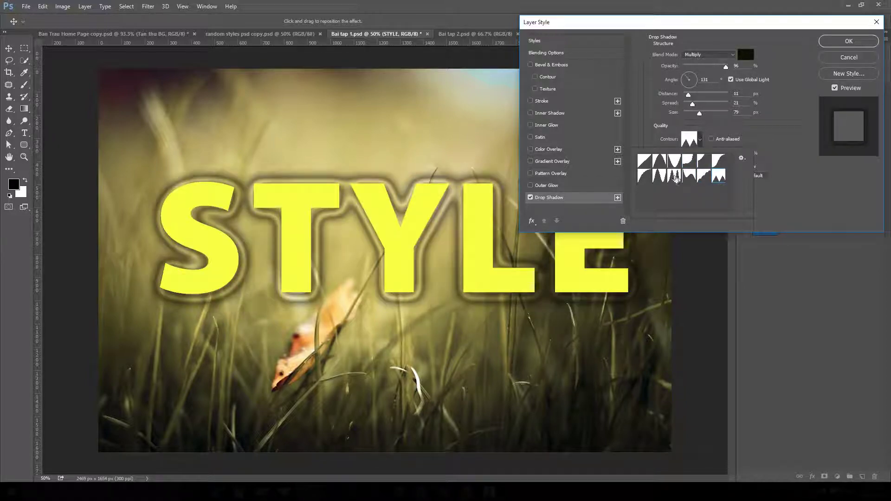
pyautogui.click(675, 177)
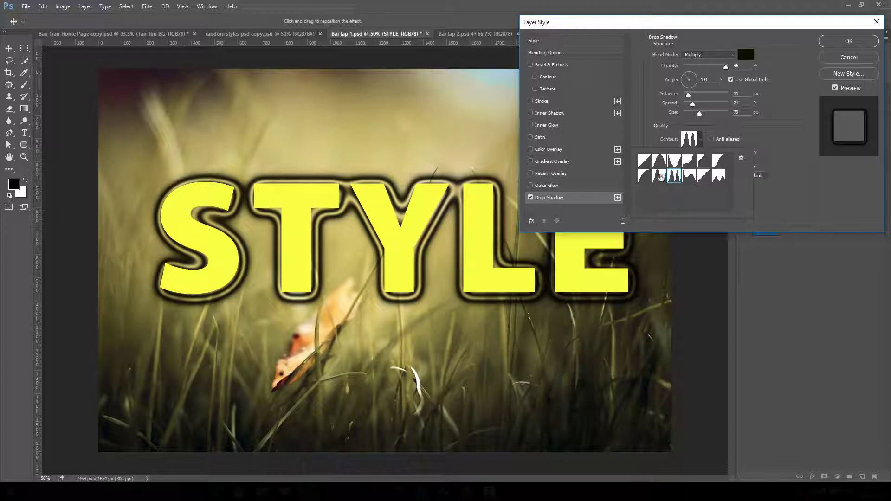
pyautogui.click(660, 177)
pyautogui.click(645, 161)
pyautogui.click(675, 176)
pyautogui.click(773, 185)
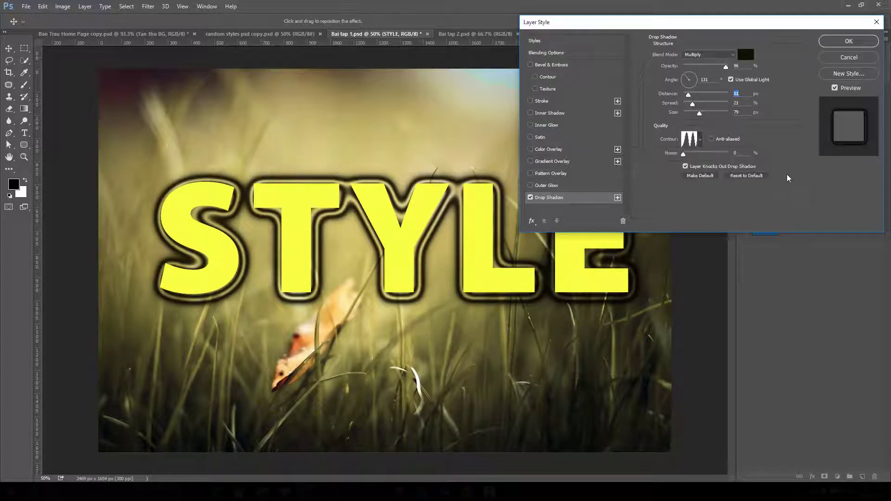
# - Set the drop shadow's noise to 8%
pyautogui.moveTo(682, 155)
pyautogui.mouseDown()
pyautogui.moveTo(717, 161)
pyautogui.moveTo(689, 164)
pyautogui.mouseUp()
pyautogui.moveTo(593, 23); pyautogui.dragTo(493, 78)
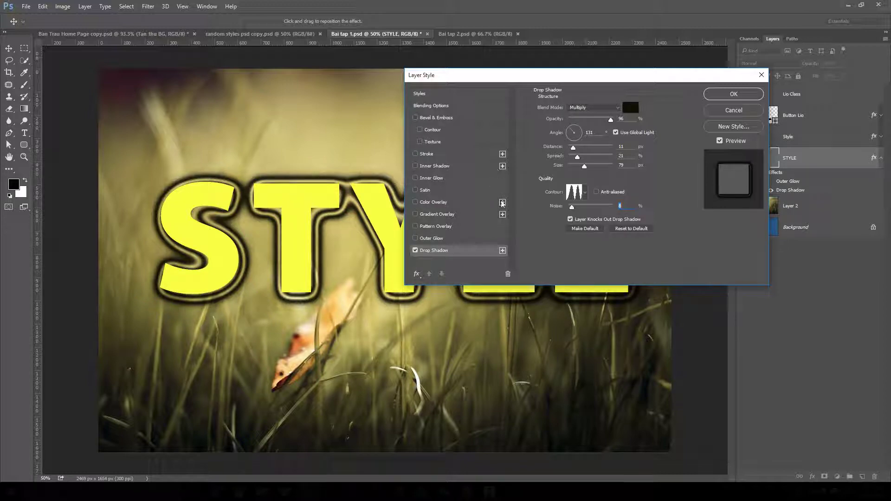
# - Stack two additional Drop Shadow effects on the STYLE text layer and delete the extra copies again
pyautogui.click(503, 251)
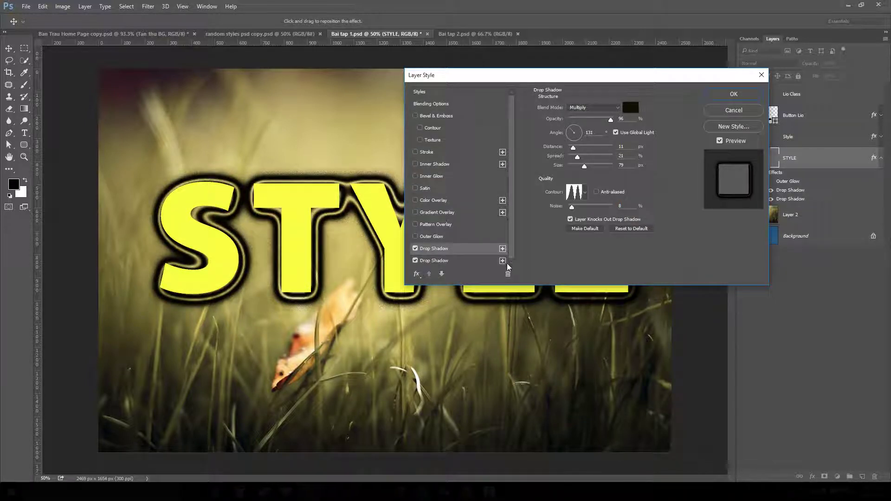
pyautogui.click(502, 260)
pyautogui.scroll(-1, 506, 255)
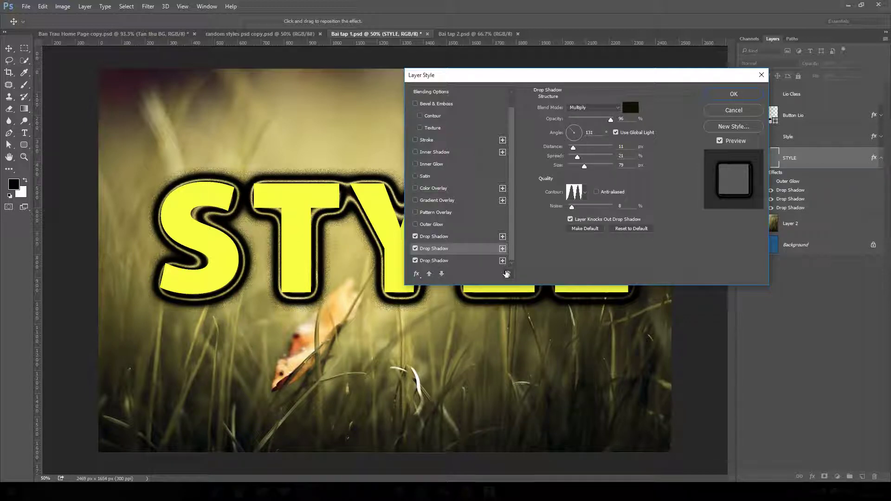
pyautogui.click(508, 274)
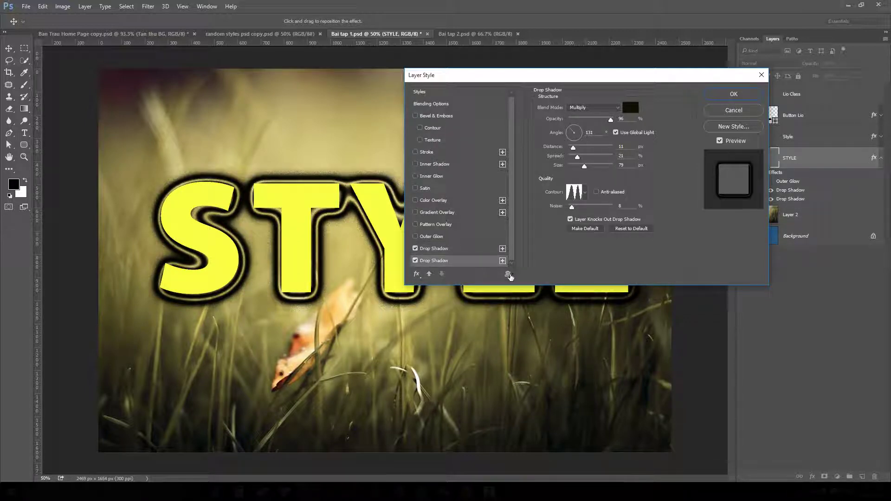
pyautogui.click(508, 274)
pyautogui.moveTo(631, 81); pyautogui.dragTo(413, 128)
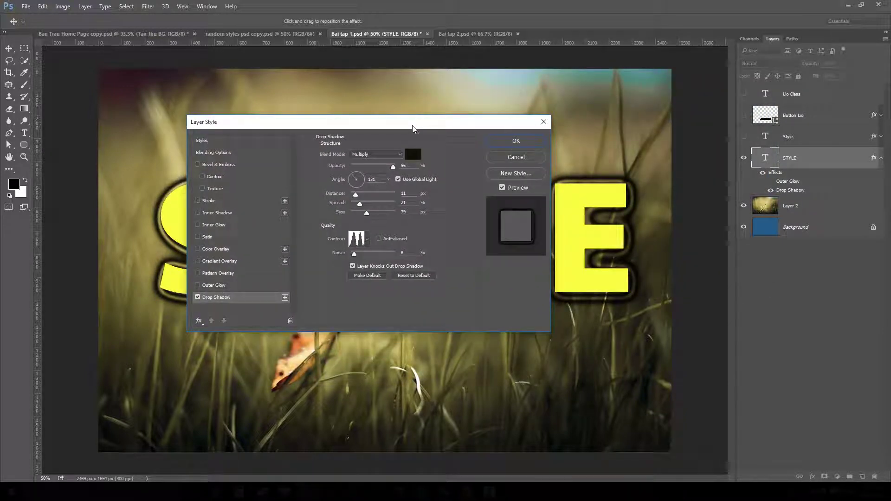
pyautogui.moveTo(412, 129); pyautogui.dragTo(478, 100)
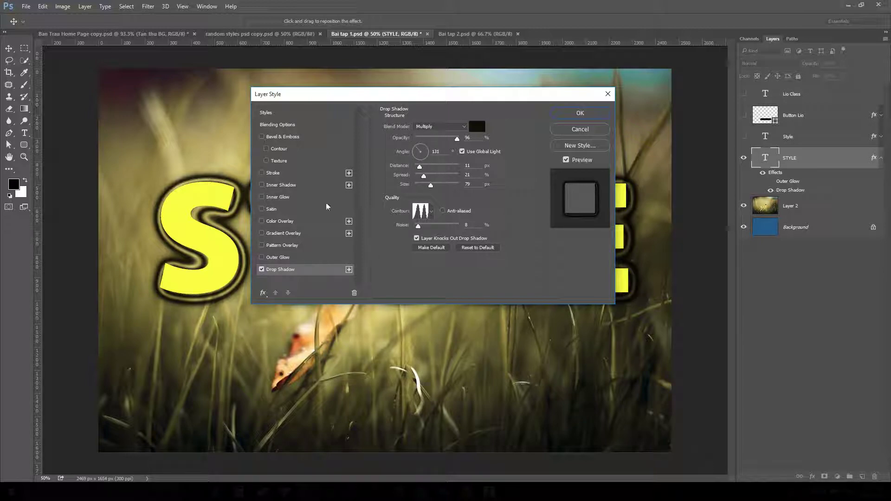
pyautogui.moveTo(366, 101); pyautogui.dragTo(492, 125)
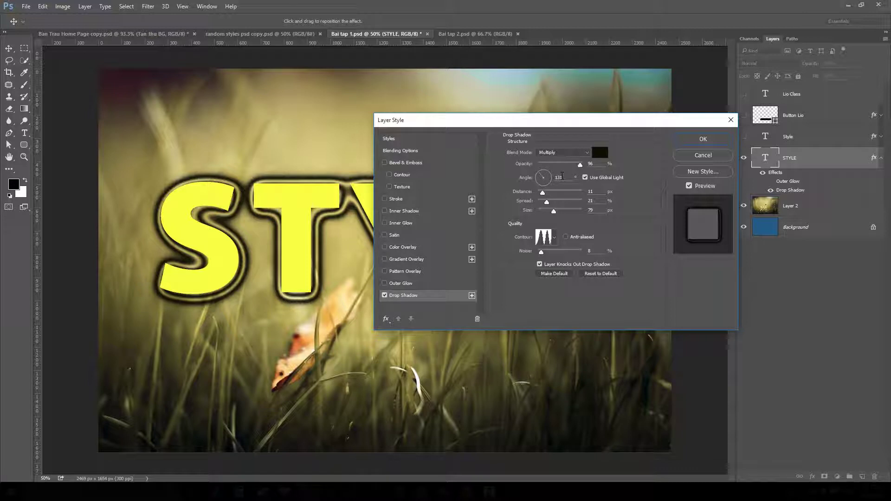